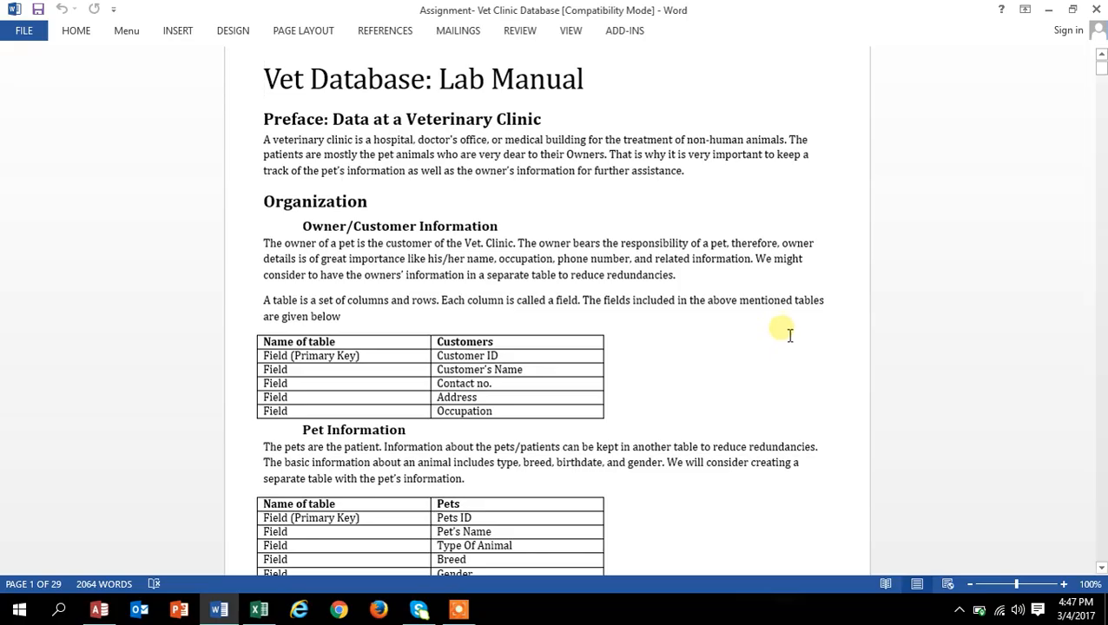
# - Examine the lab manual's introduction and the Task 1 instructions for creating a blank database
pyautogui.scroll(-7, 695, 289)
pyautogui.scroll(-10, 695, 289)
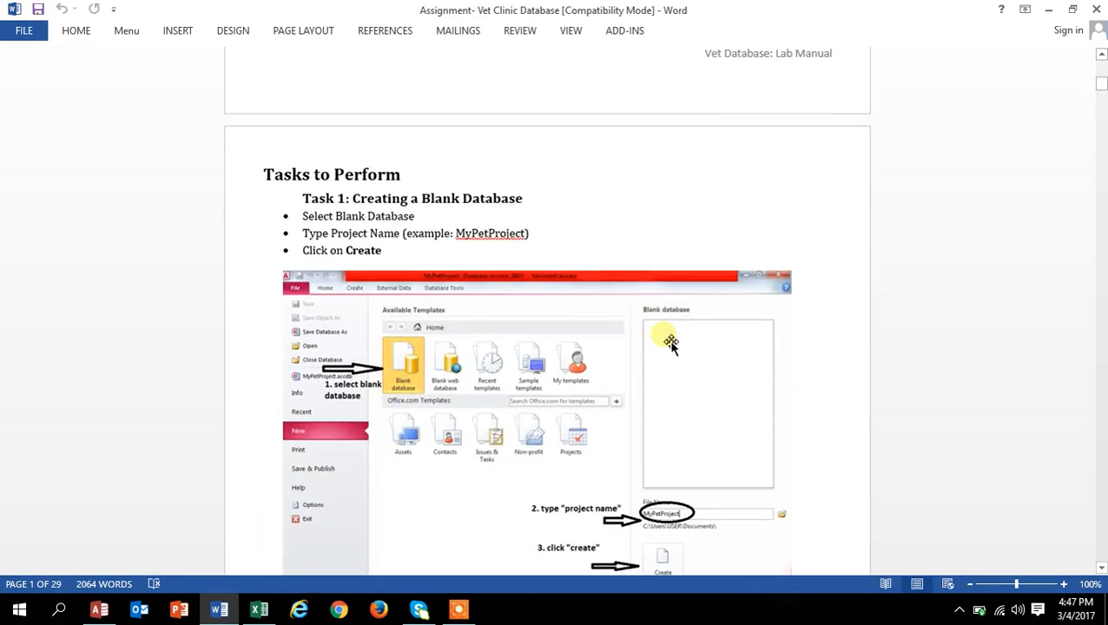
pyautogui.scroll(-2, 671, 339)
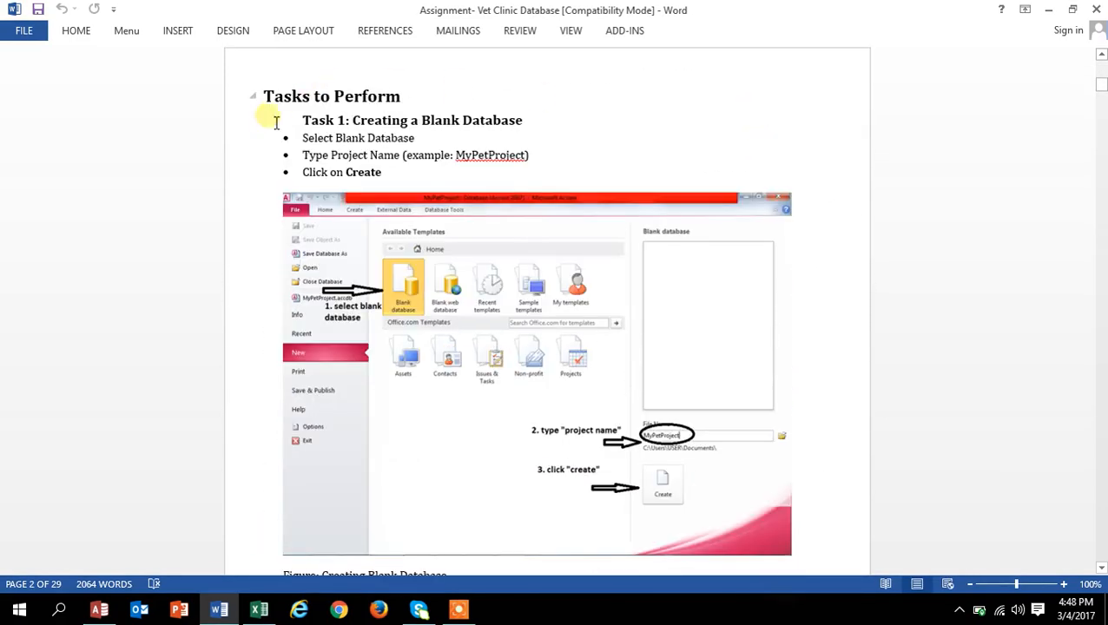
pyautogui.moveTo(262, 98); pyautogui.dragTo(536, 196)
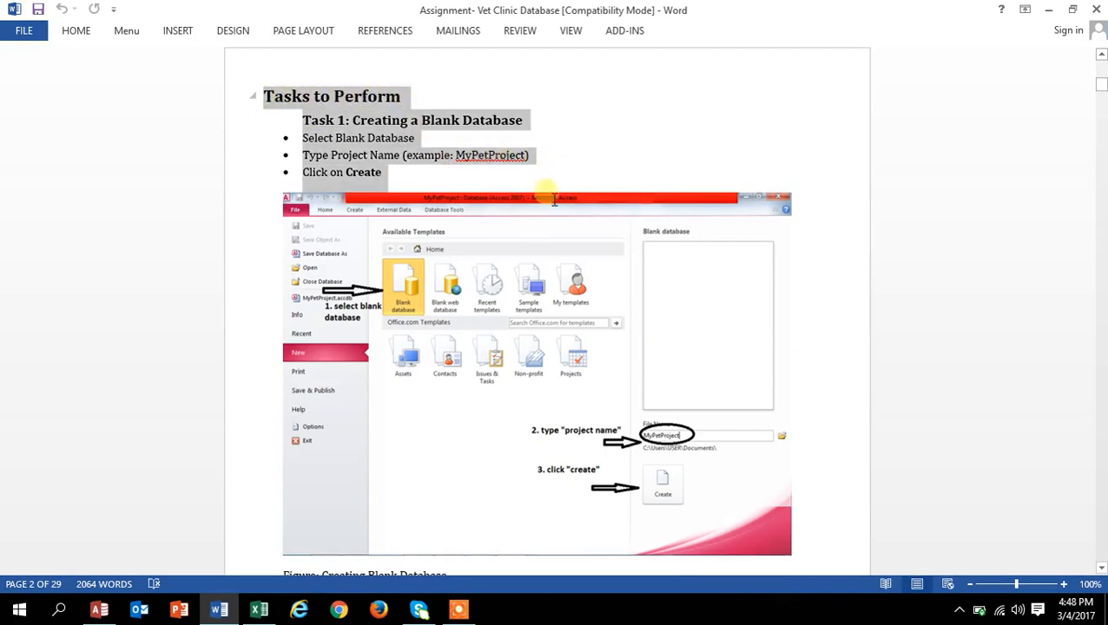
pyautogui.click(618, 139)
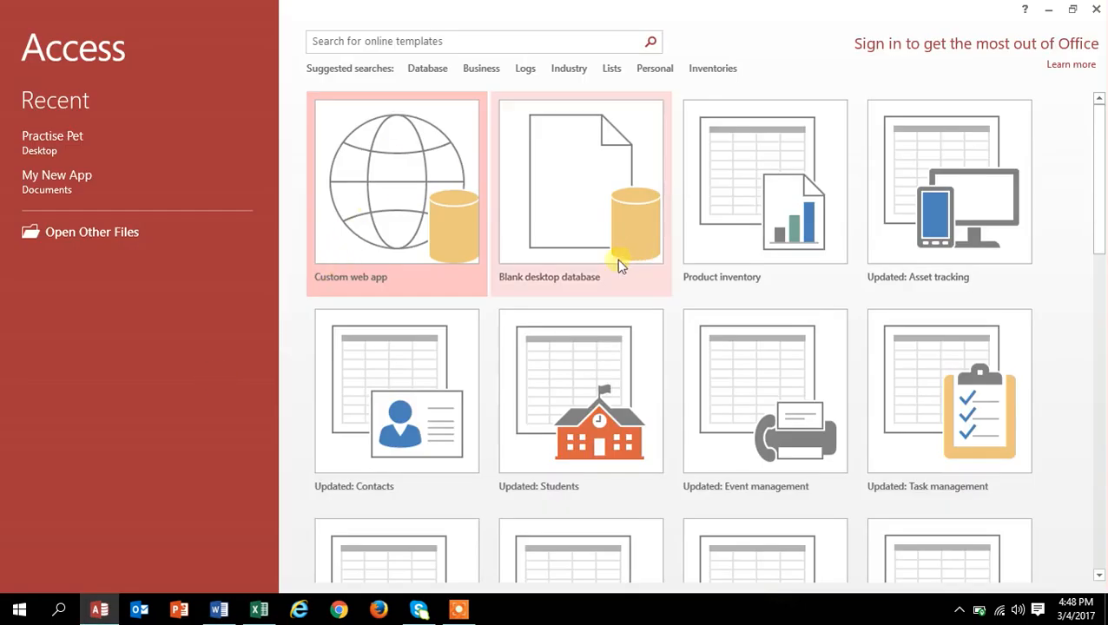
# - In Access, create a blank desktop database named MyPetProject in the Desktop folder
pyautogui.click(582, 223)
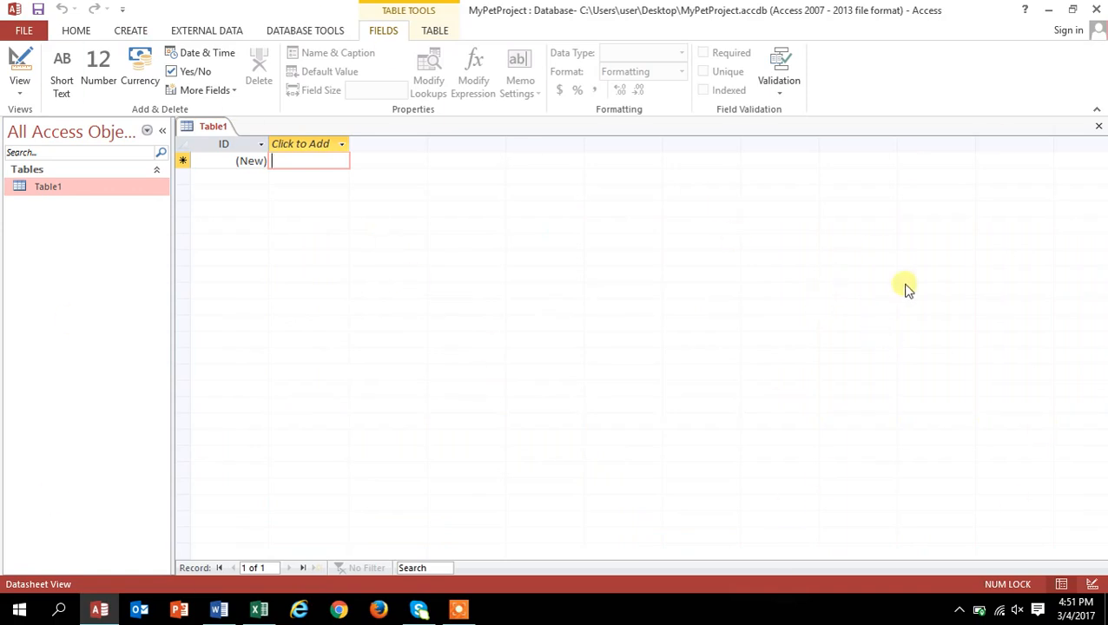
pyautogui.hotkey('alt', 'Tab')
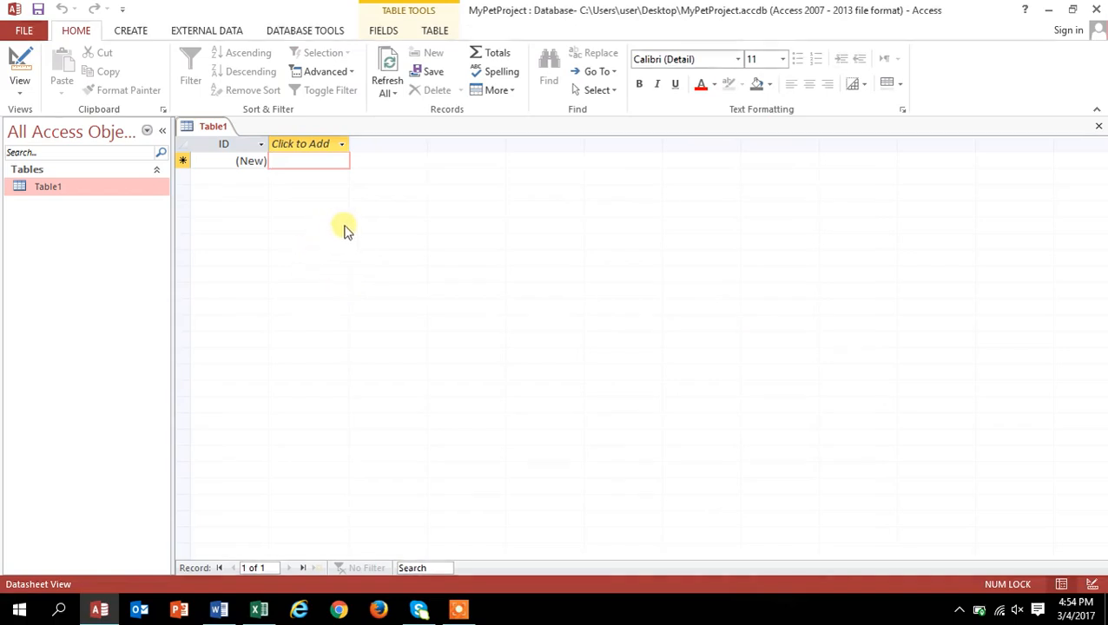
# - Add the Contacts application part to the database, letting Access close all open objects
pyautogui.click(131, 31)
pyautogui.click(44, 92)
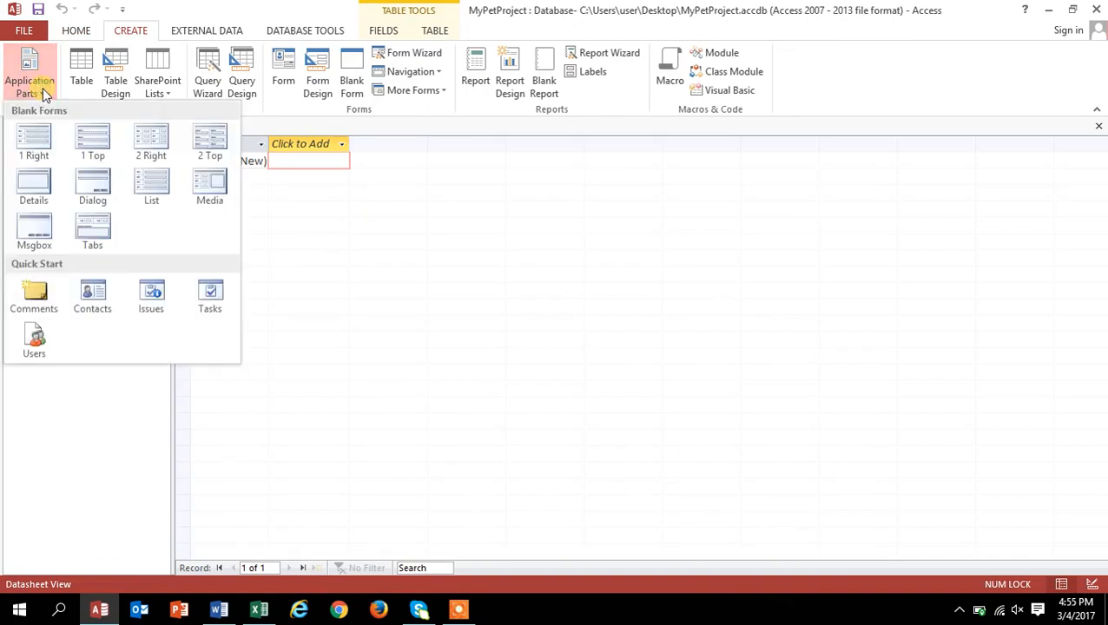
pyautogui.click(102, 299)
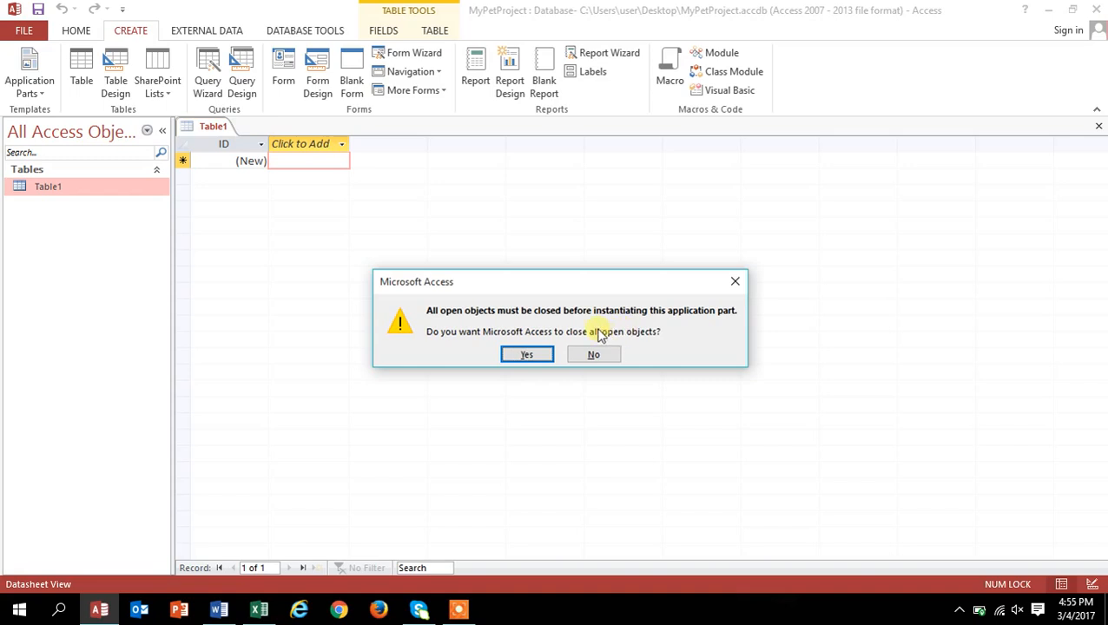
pyautogui.click(457, 608)
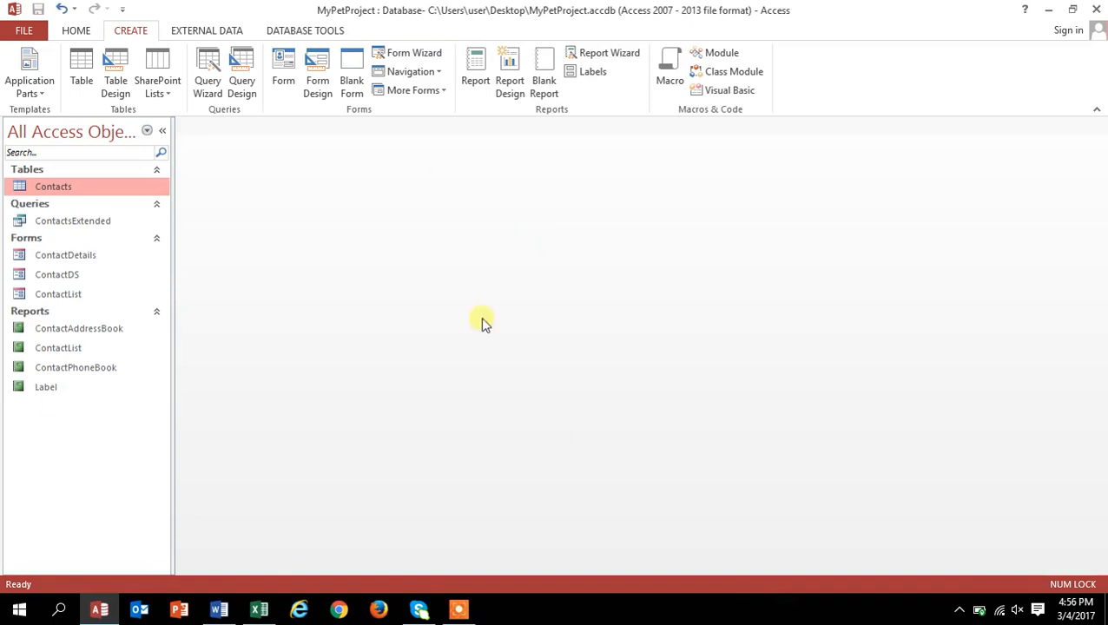
# - Rename the Contacts table to Customers and its ID field to CustomerID
pyautogui.rightClick(98, 187)
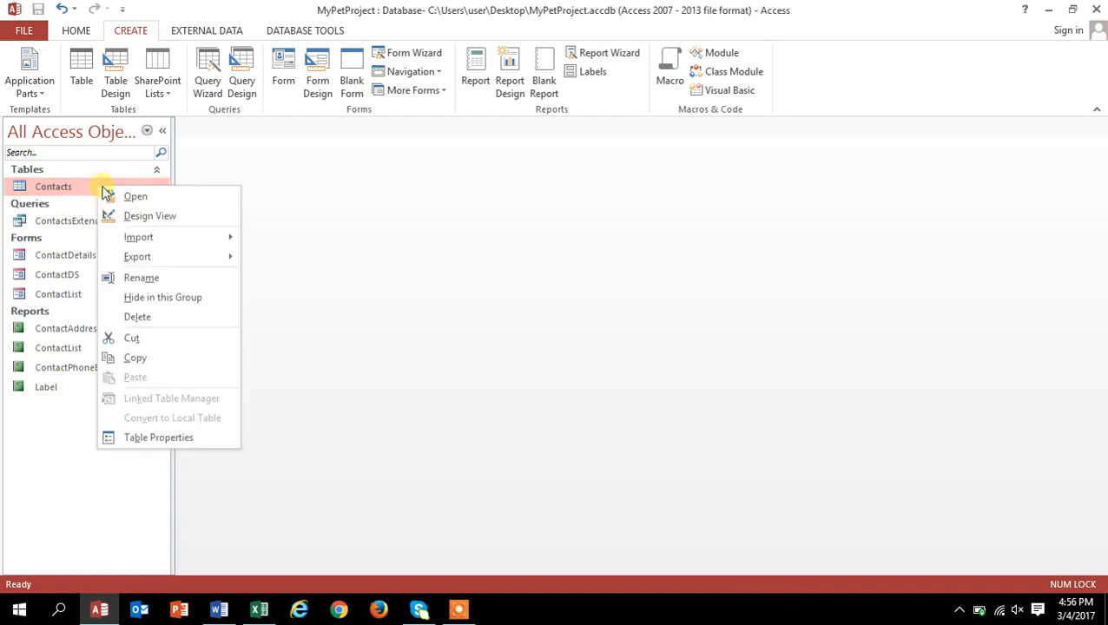
pyautogui.click(139, 278)
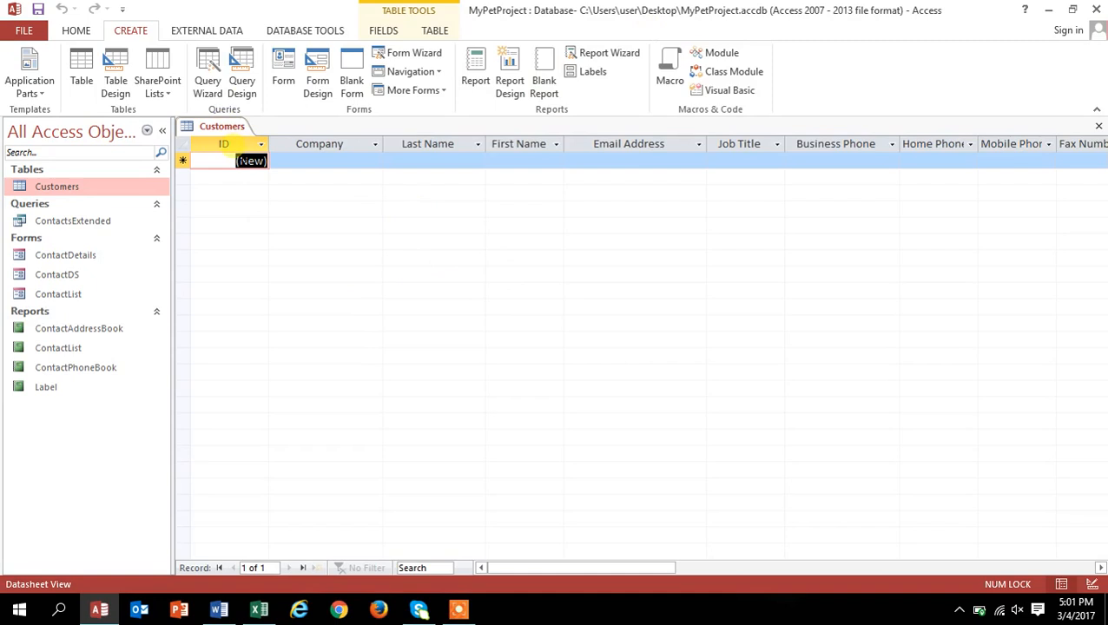
pyautogui.click(235, 149)
pyautogui.rightClick(236, 148)
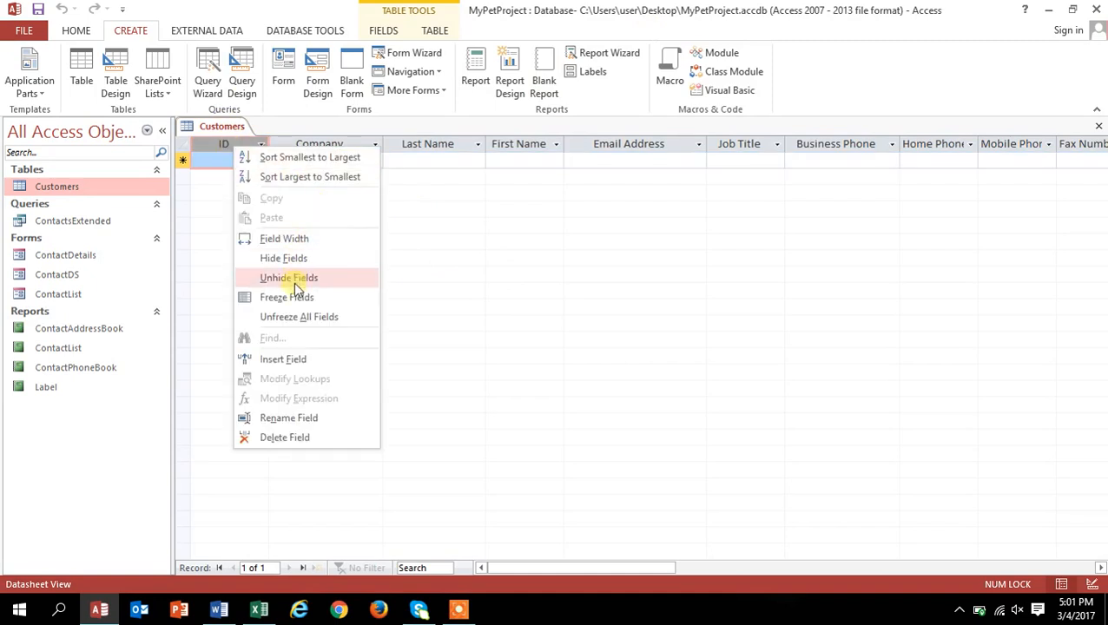
pyautogui.click(287, 418)
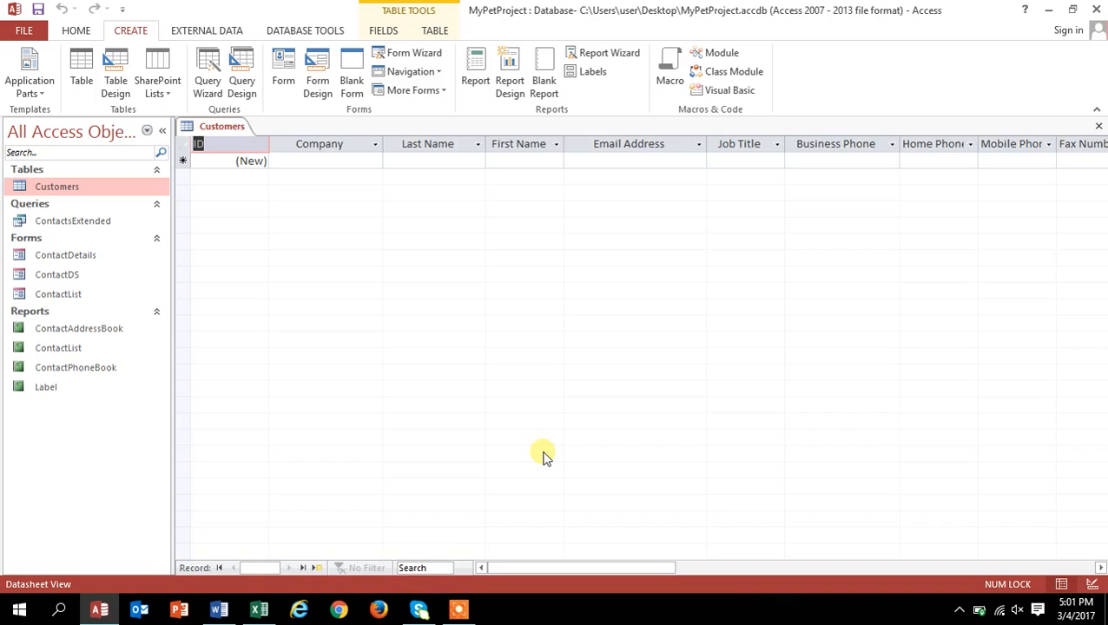
pyautogui.write('CustomerID')
pyautogui.press('Return')
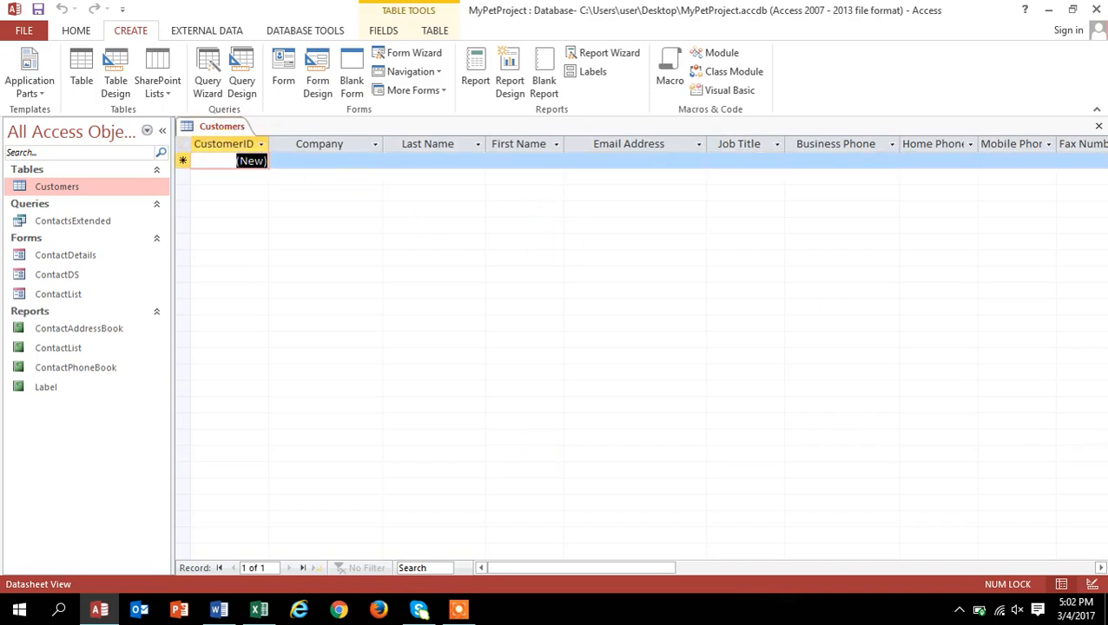
pyautogui.rightClick(231, 129)
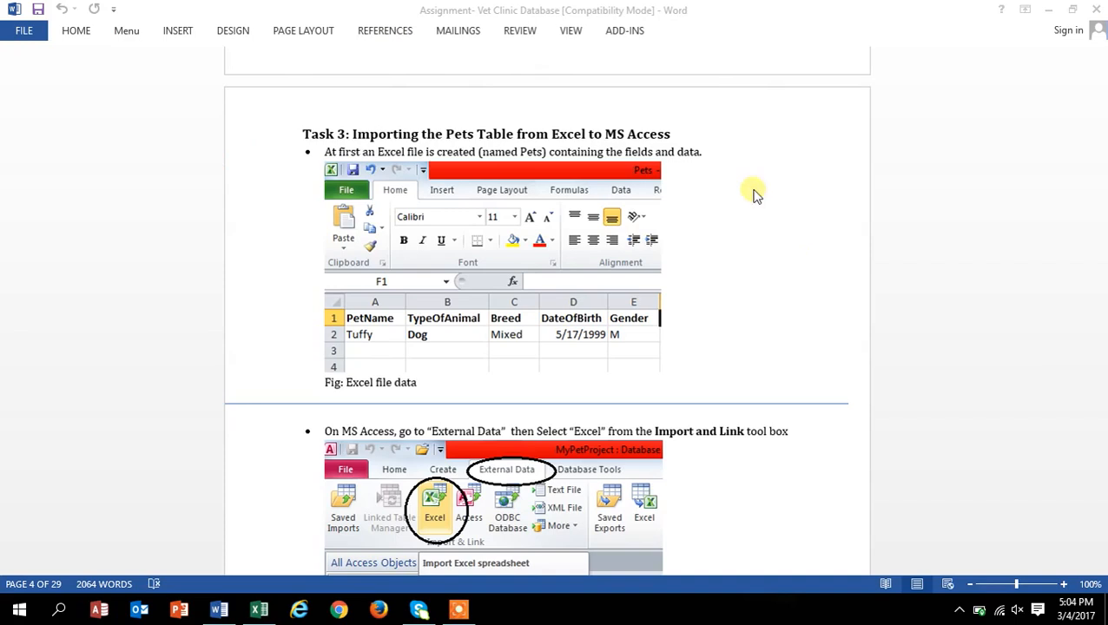
# - Examine the Word lab manual's Task 3 instructions for importing the Pets table from Excel
pyautogui.click(306, 134)
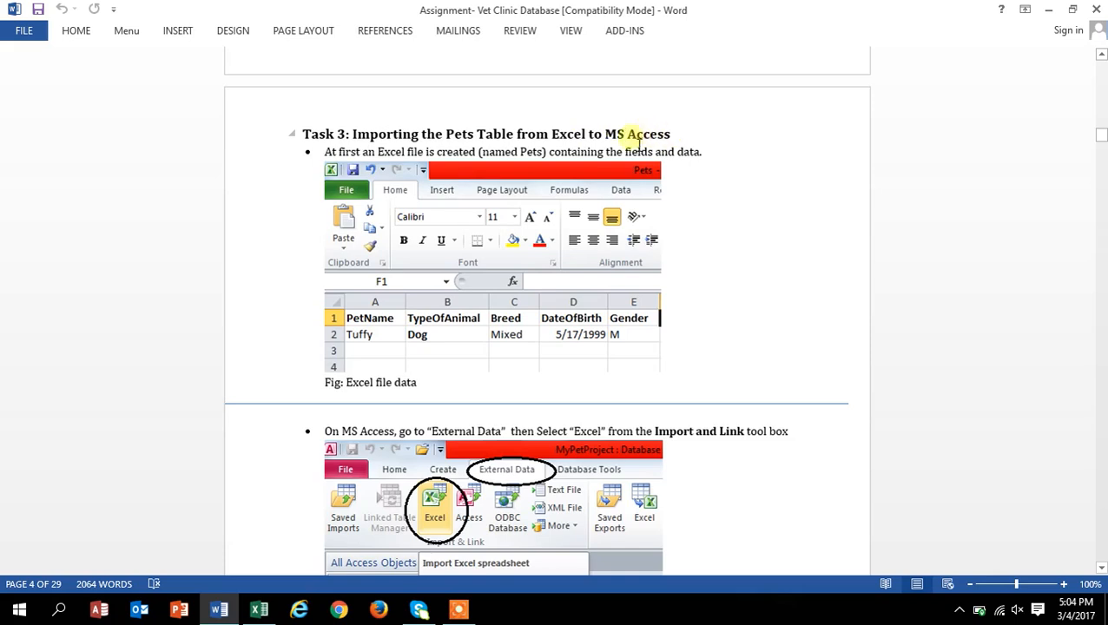
pyautogui.doubleClick(564, 135)
pyautogui.click(777, 206)
# - Switch to Access and import the Excel pet data as the Pets table, using first-row column headings and letting Access add the primary key
pyautogui.hotkey('alt', 'Tab')
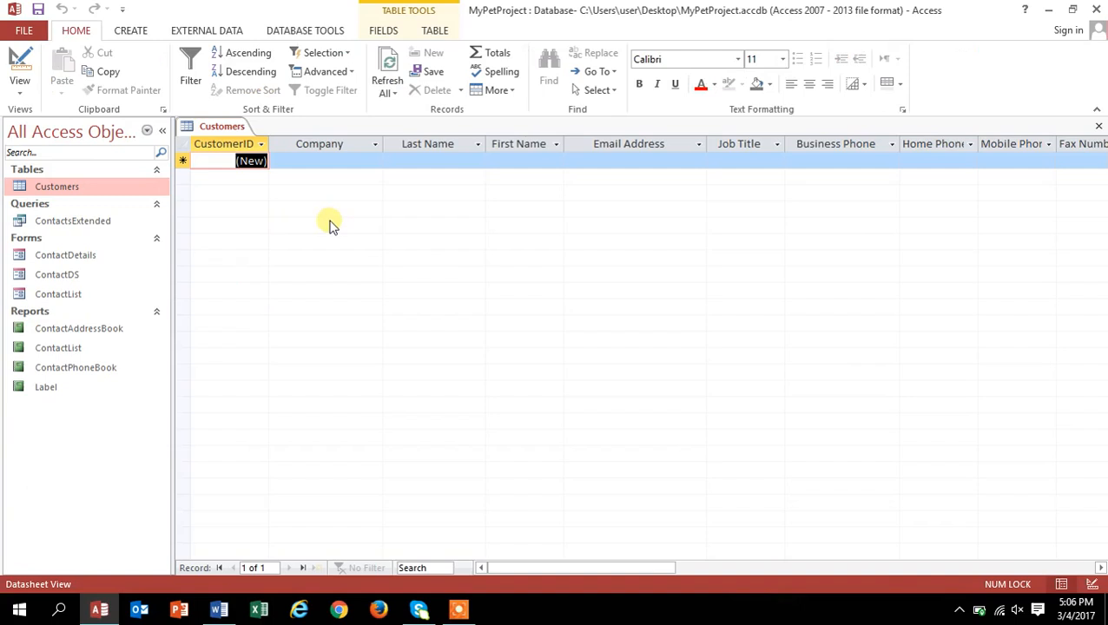
pyautogui.click(213, 31)
pyautogui.click(333, 87)
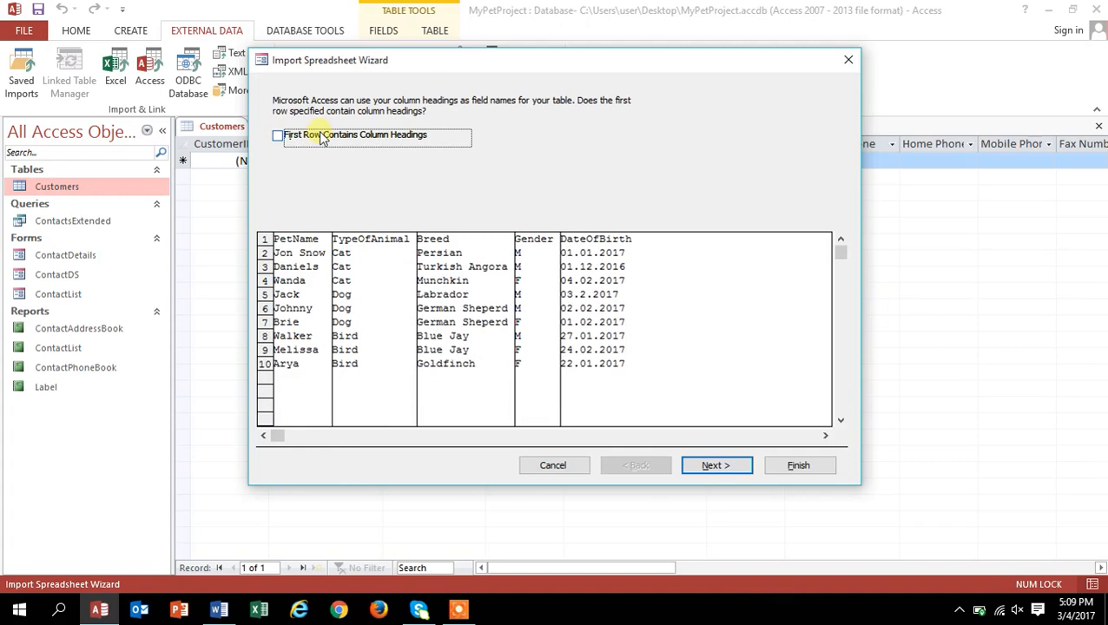
pyautogui.click(322, 137)
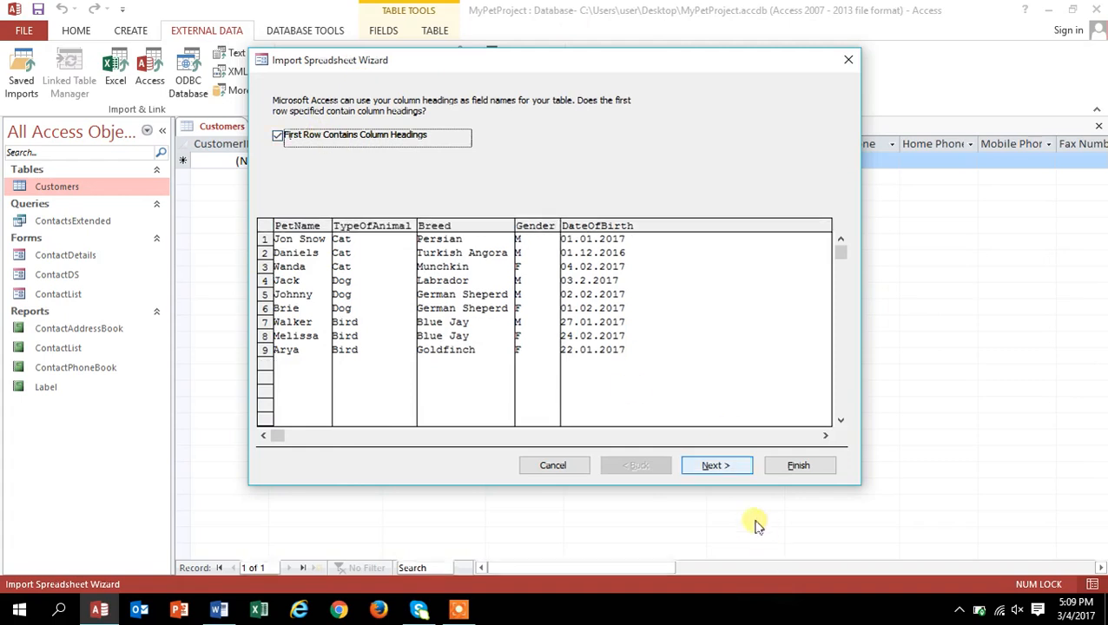
pyautogui.click(715, 466)
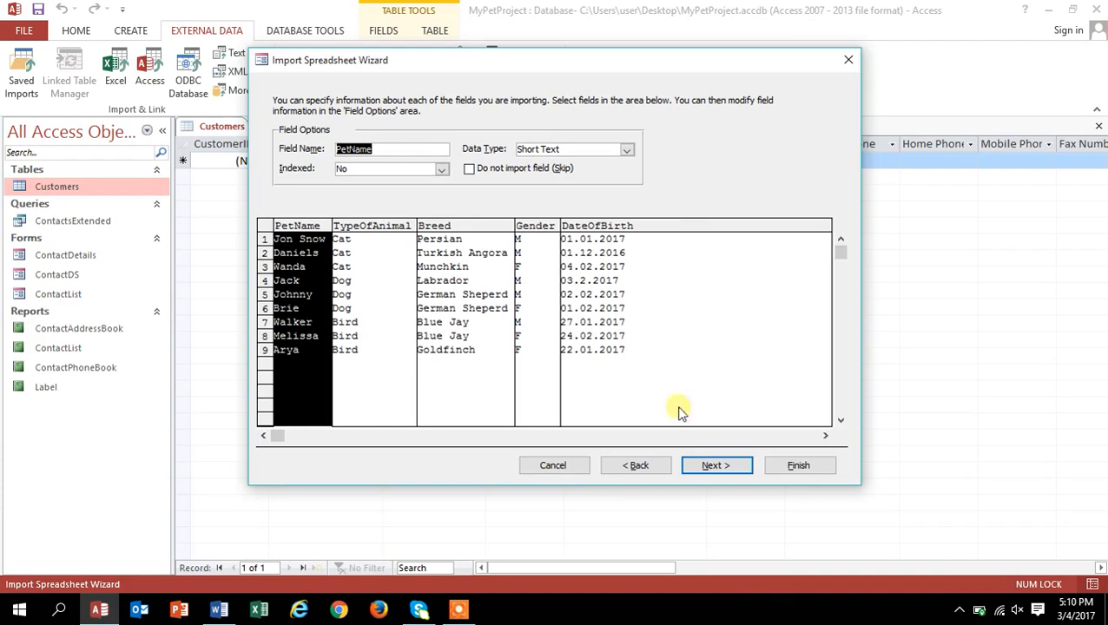
pyautogui.click(714, 469)
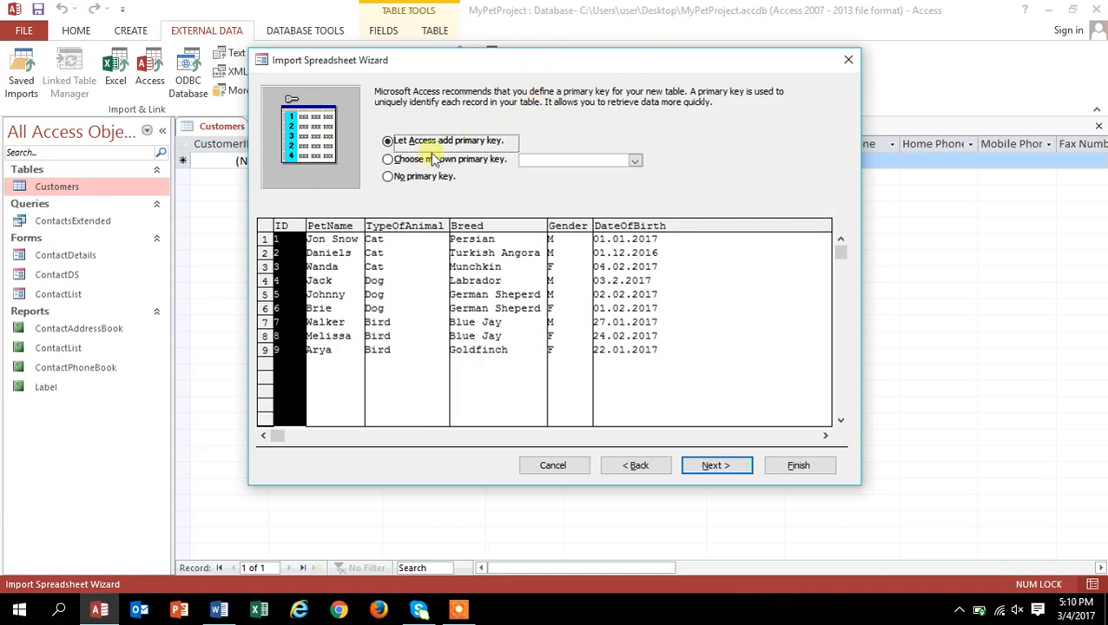
pyautogui.click(712, 467)
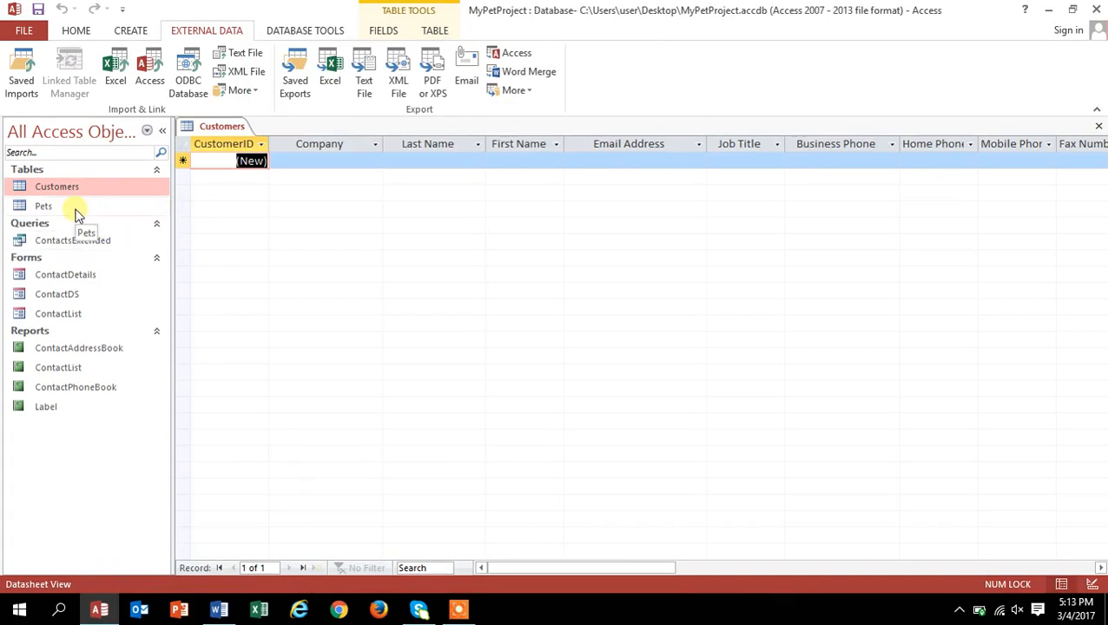
# - In the Pets table's Design View, rename the ID field to PetID and insert a row above PetName
pyautogui.click(130, 210)
pyautogui.rightClick(130, 211)
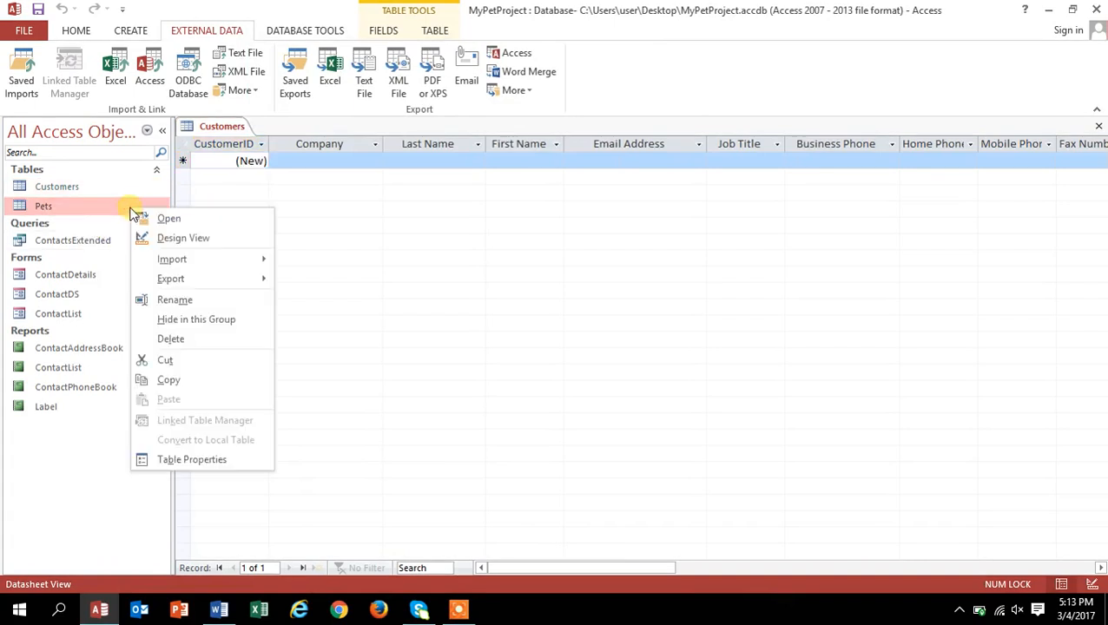
pyautogui.click(213, 239)
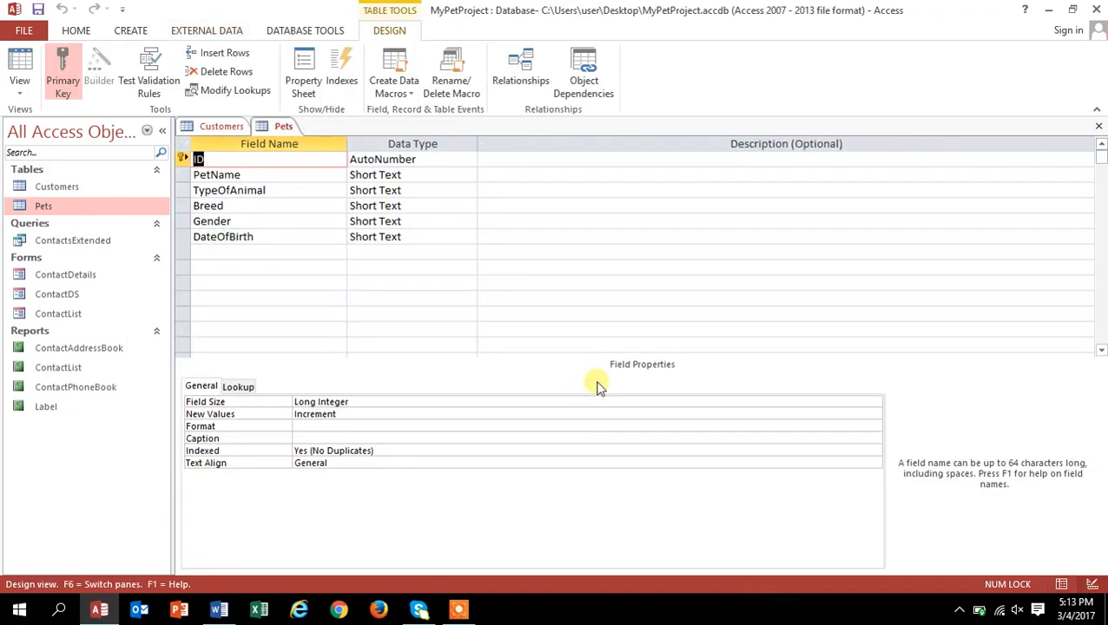
pyautogui.write('PetID')
pyautogui.press('Tab')
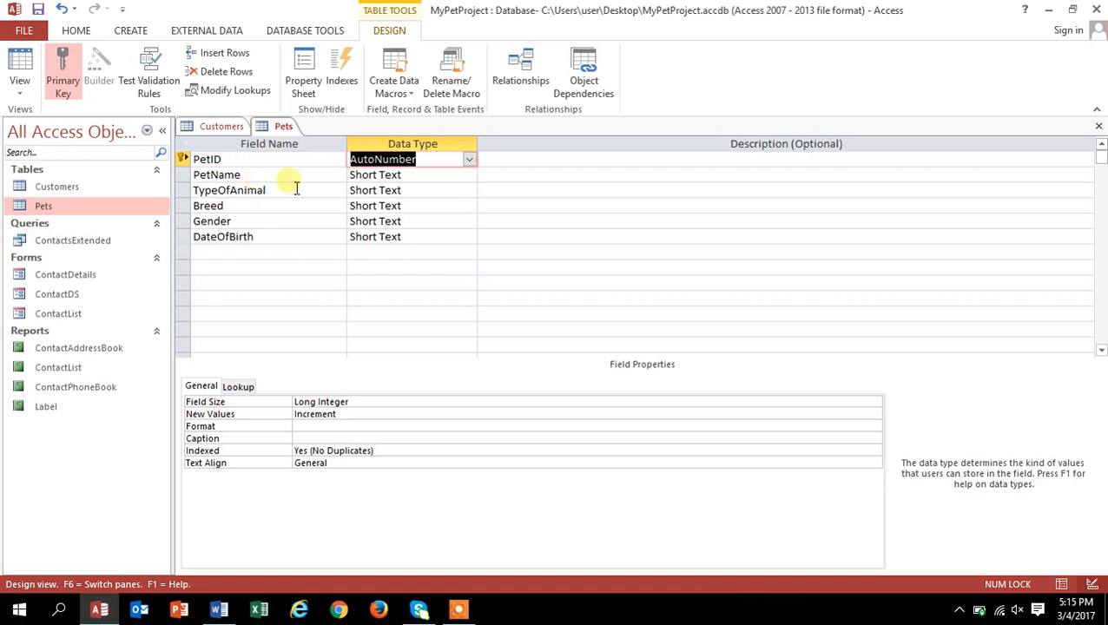
pyautogui.rightClick(260, 174)
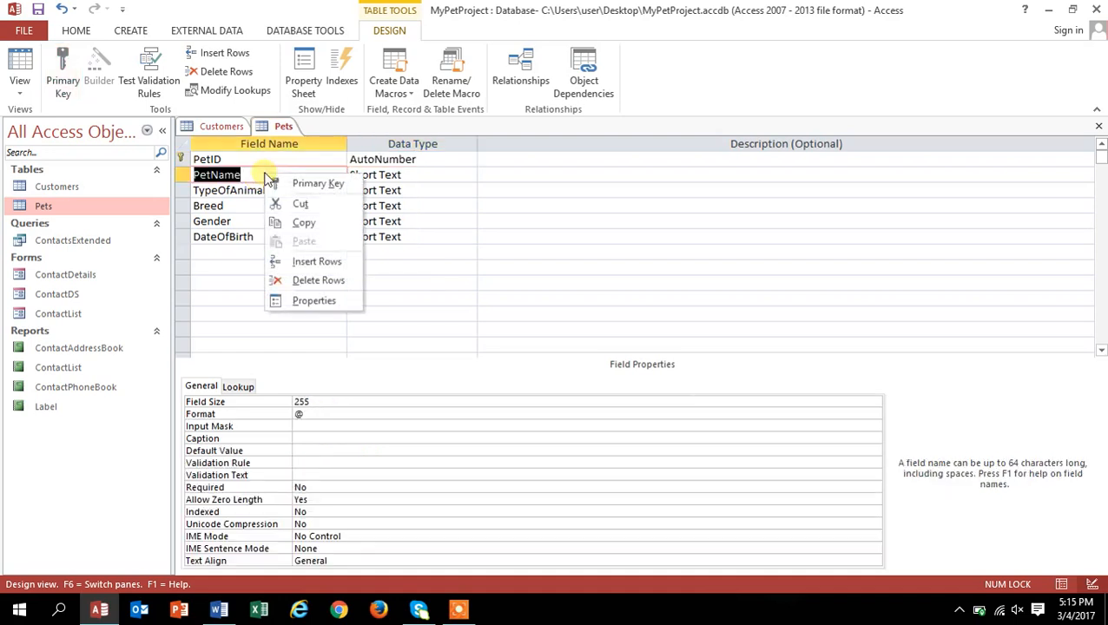
pyautogui.click(318, 261)
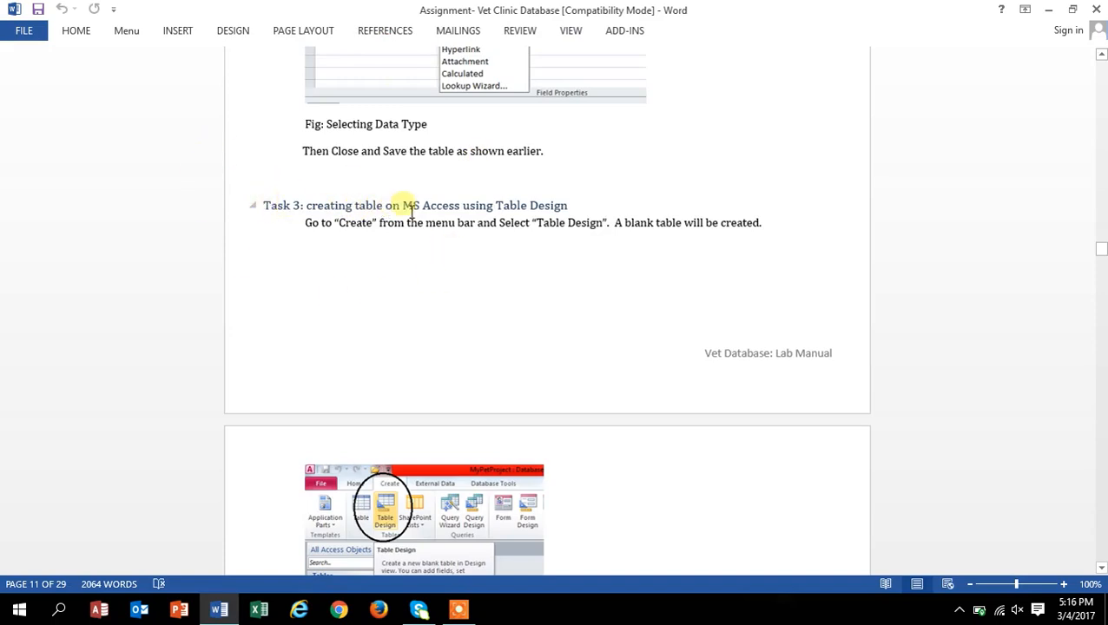
# - Examine the Word lab manual's section on creating a table in MS Access using Table Design
pyautogui.moveTo(460, 216); pyautogui.dragTo(568, 218)
pyautogui.click(608, 339)
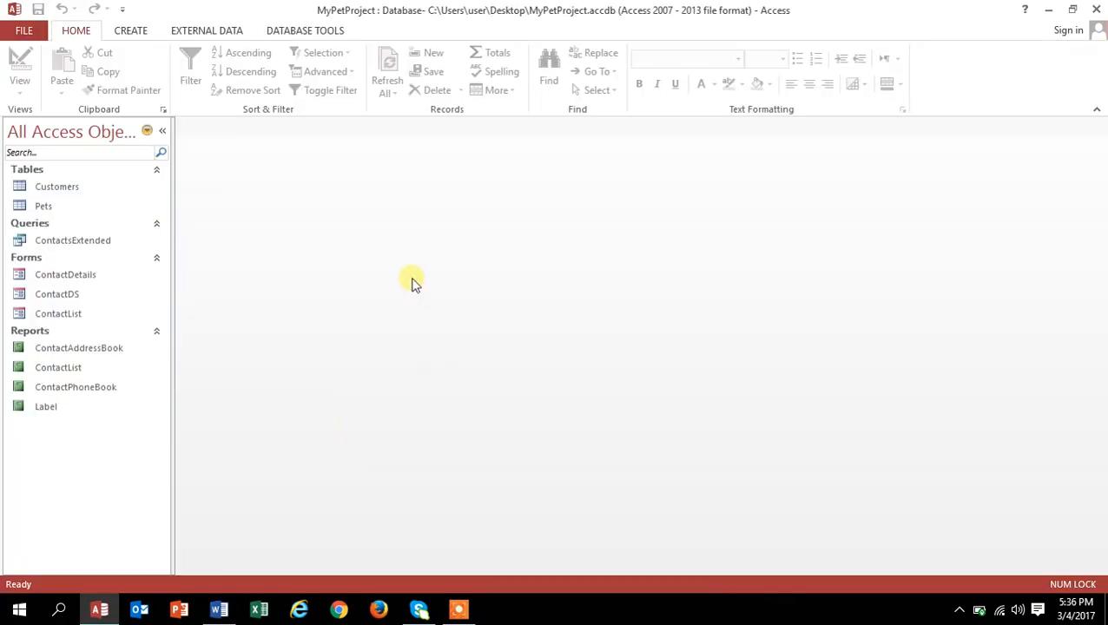
# - Create a table in Design View with VisitID (AutoNumber), PetID (Number), VisitDate (Date/Time), TotalAmount (Currency) and Invoiced (Yes/No) fields
pyautogui.click(134, 33)
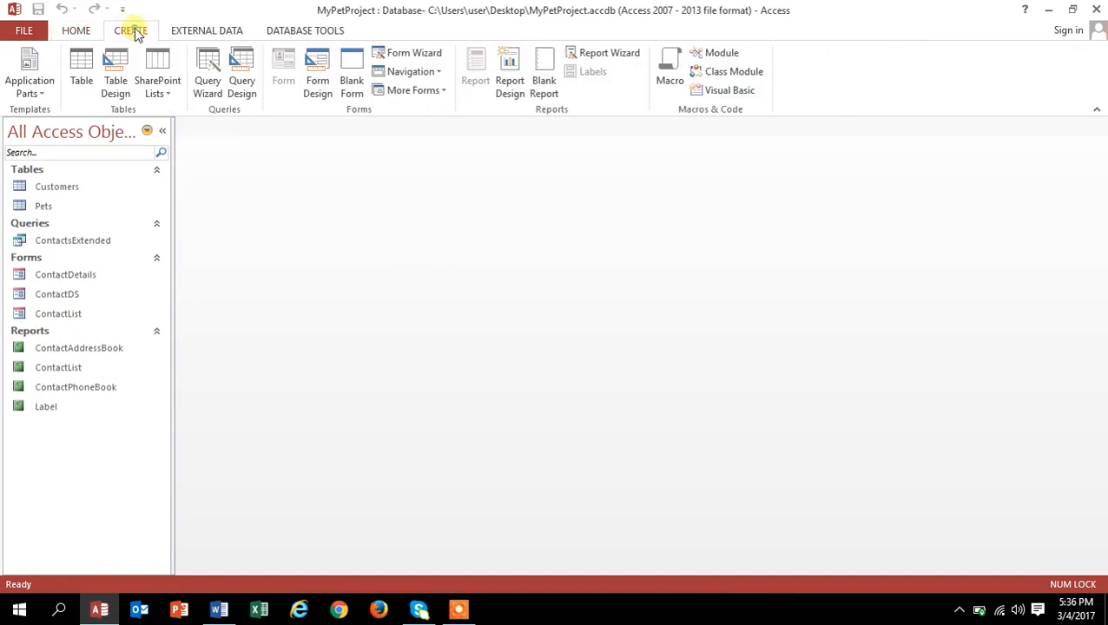
pyautogui.click(115, 78)
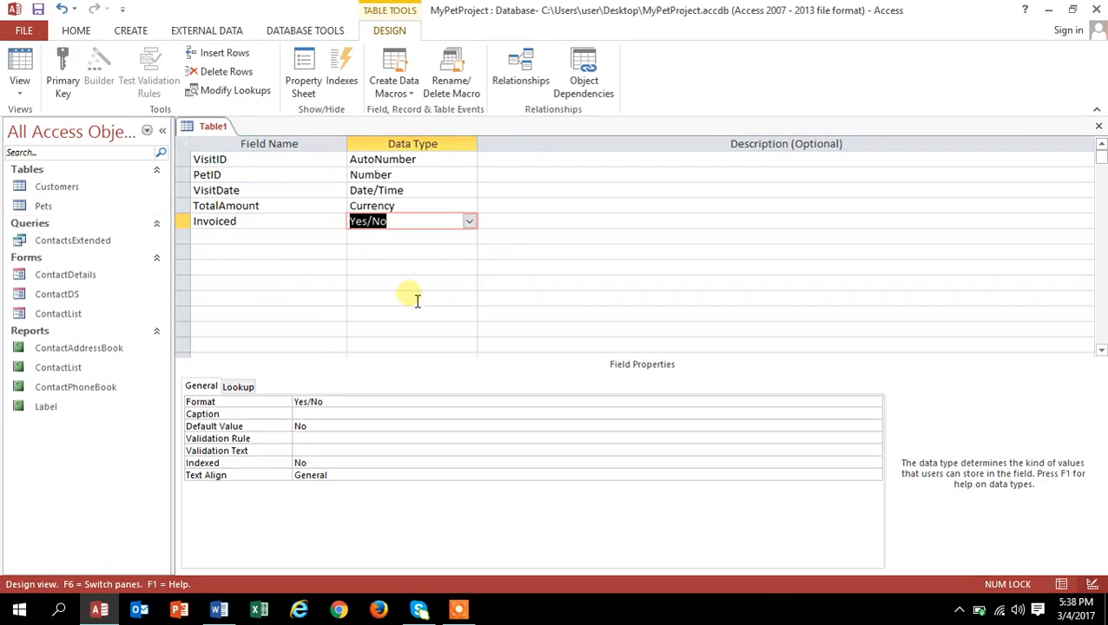
# - Make VisitID the primary key of the new table and save the table as Visits
pyautogui.click(337, 191)
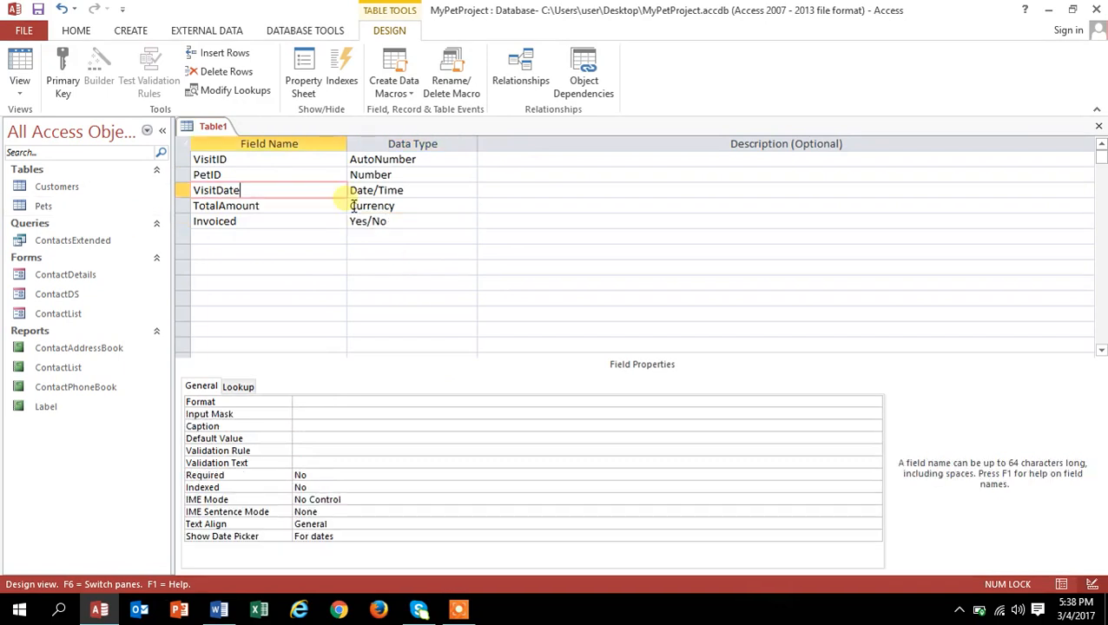
pyautogui.click(242, 162)
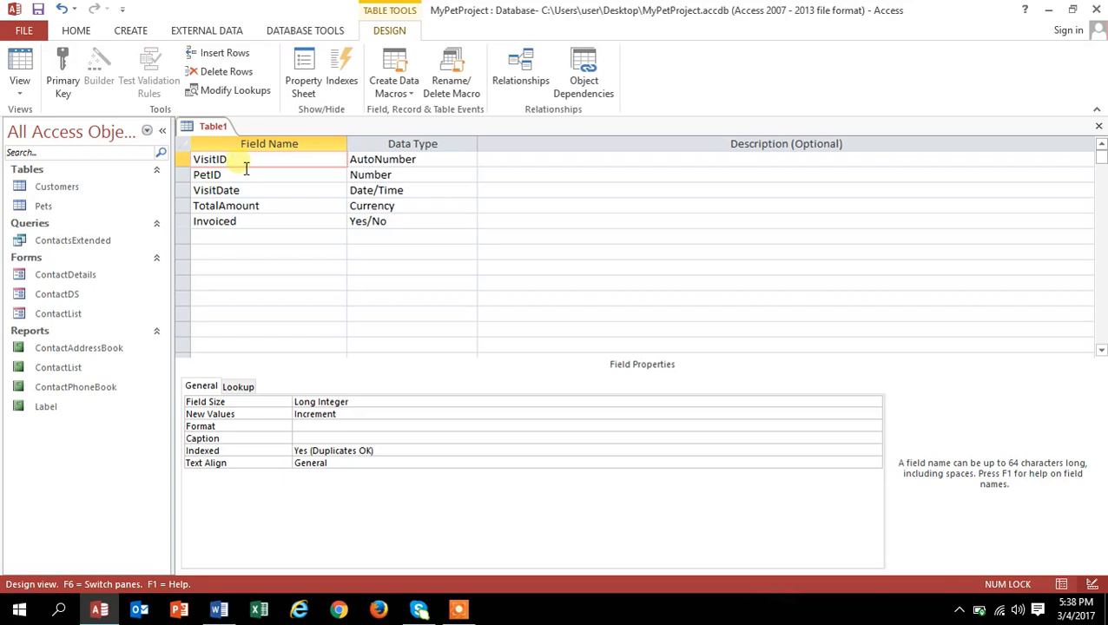
pyautogui.click(63, 79)
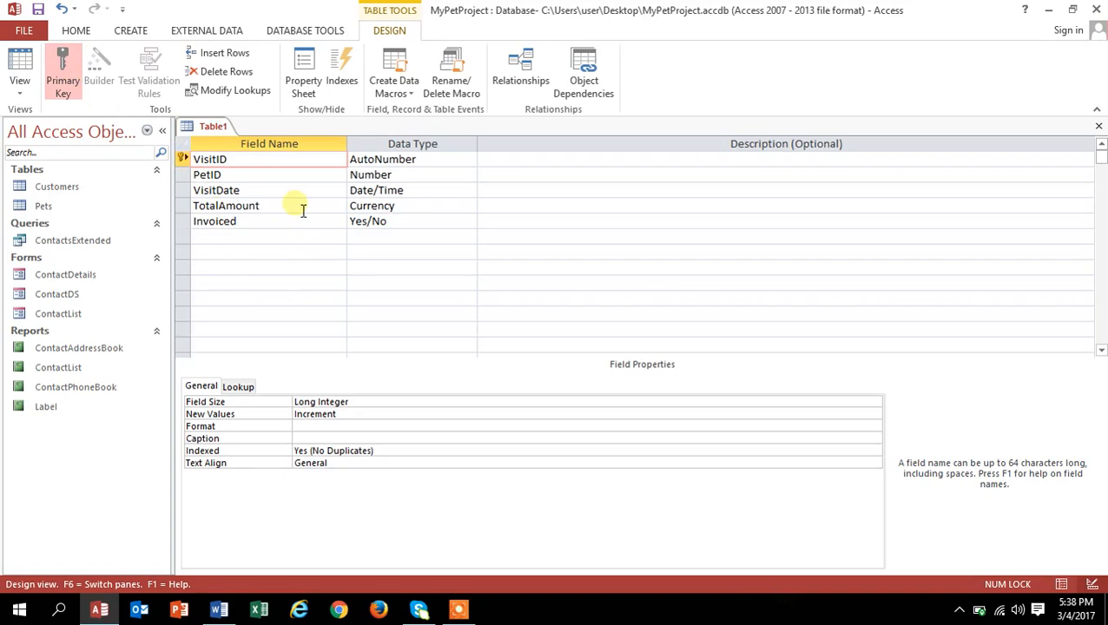
pyautogui.rightClick(216, 130)
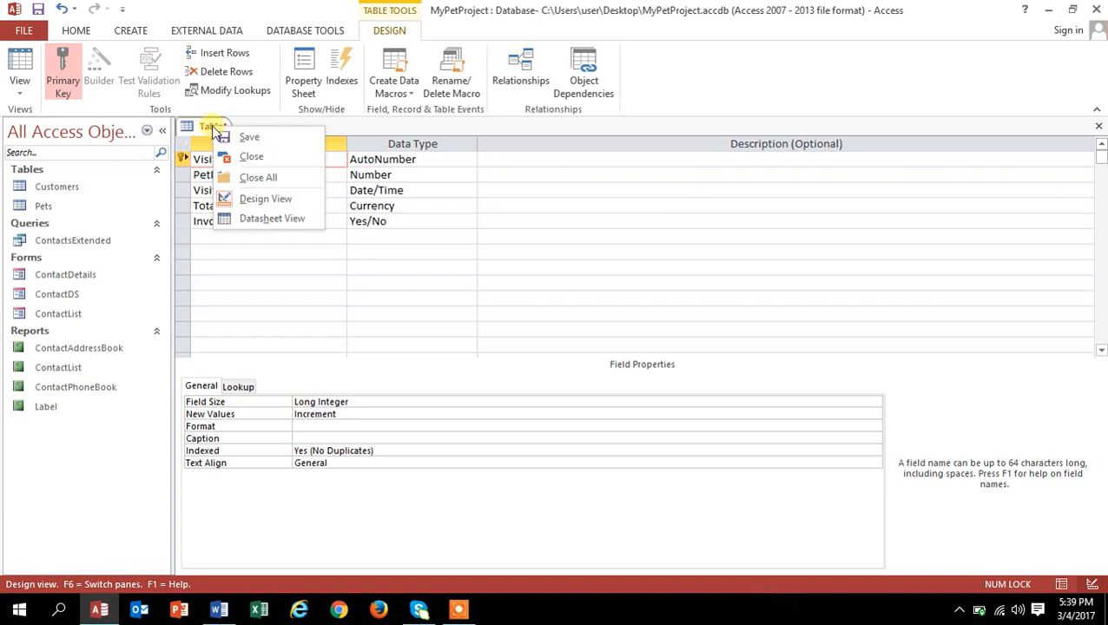
pyautogui.click(250, 137)
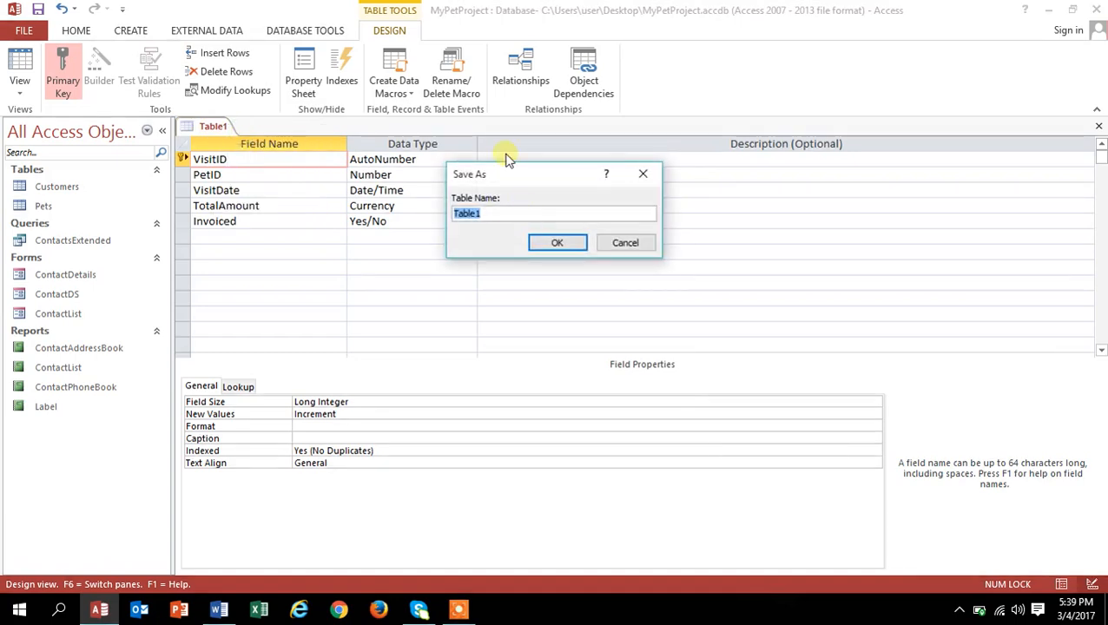
pyautogui.write('Visits')
pyautogui.press('Return')
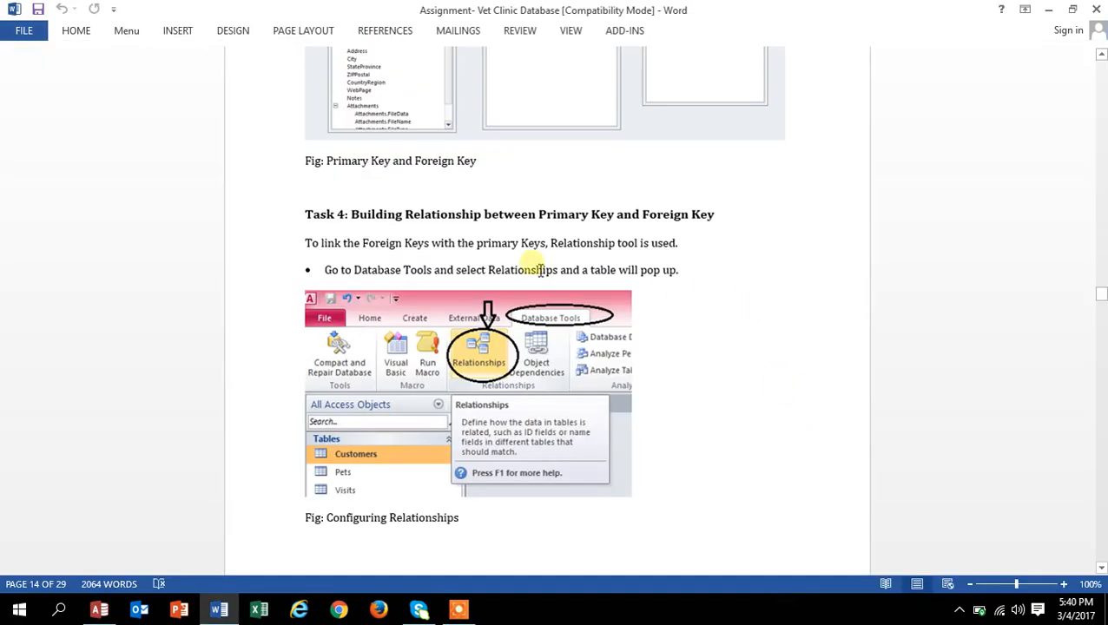
# - Following Task 4 of the Word manual, create a relationship in Access from CustomerID in Customers to CustomerID in Pets
pyautogui.moveTo(352, 216); pyautogui.dragTo(758, 264)
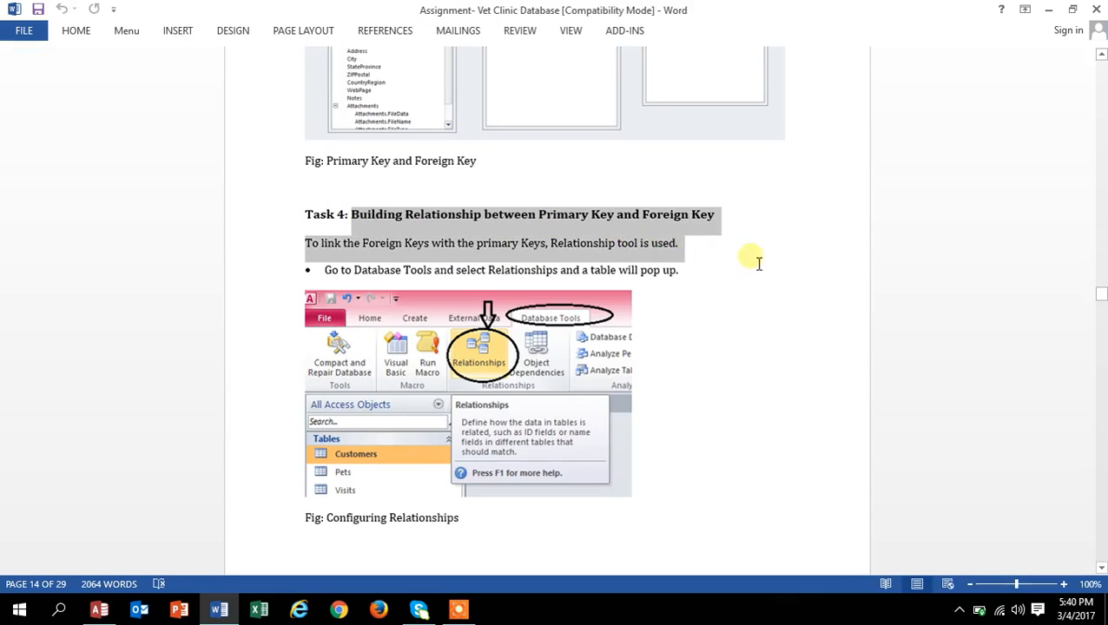
pyautogui.click(842, 470)
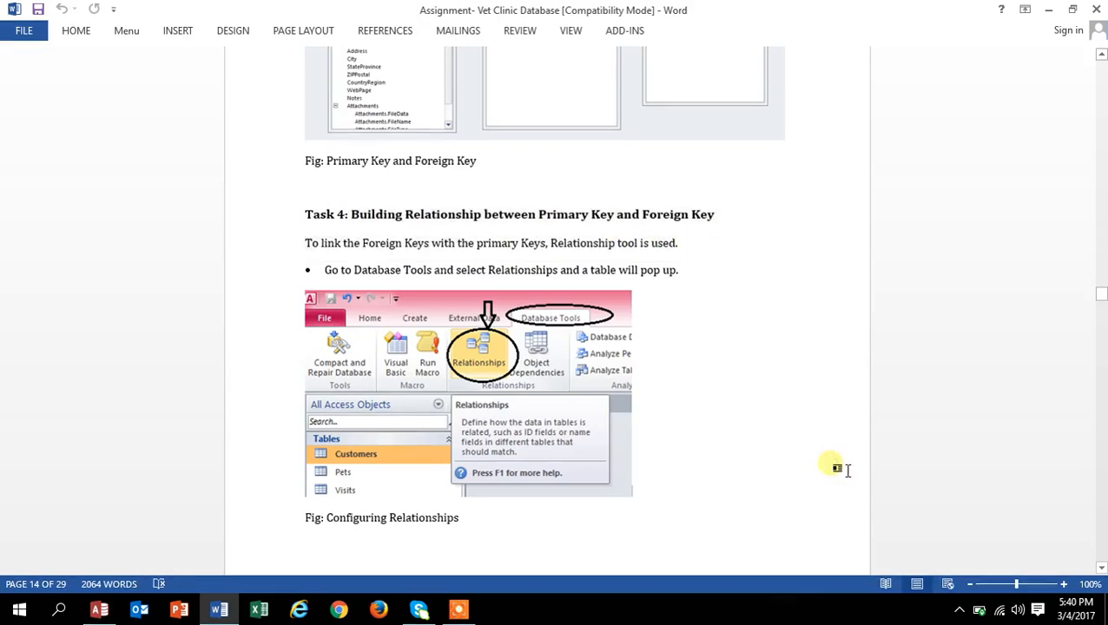
pyautogui.hotkey('alt', 'Tab')
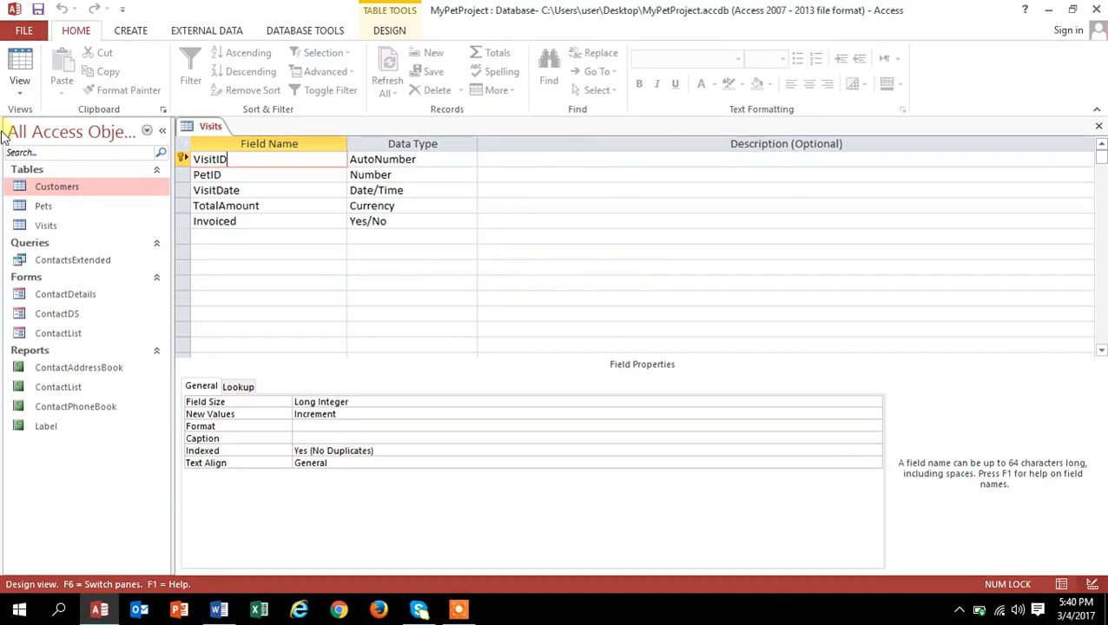
pyautogui.click(302, 26)
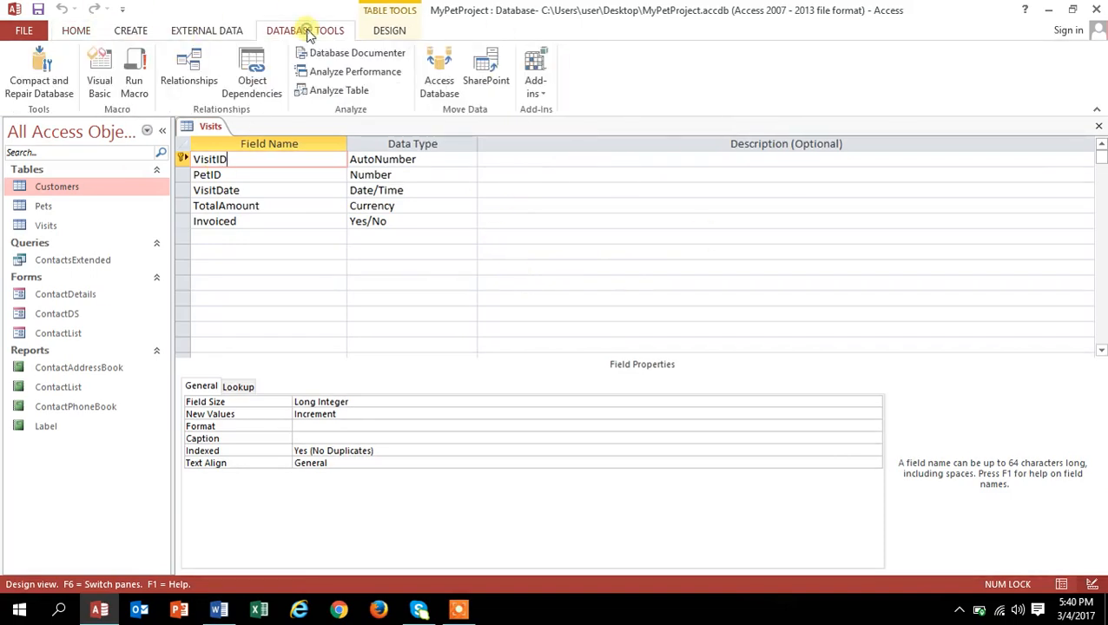
pyautogui.click(189, 76)
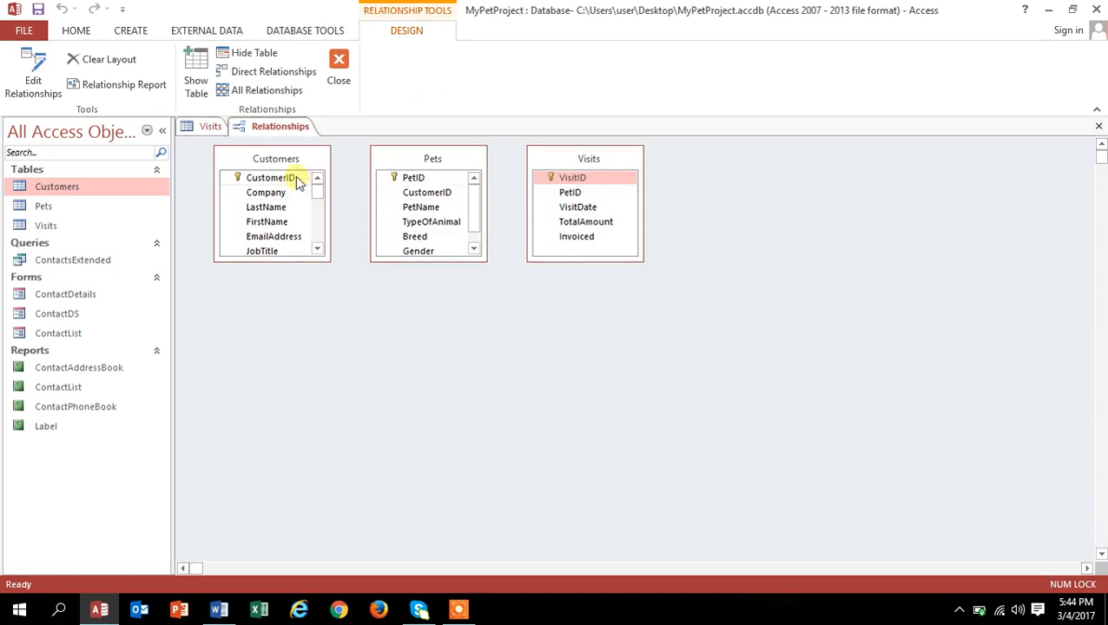
pyautogui.moveTo(298, 180); pyautogui.dragTo(428, 193)
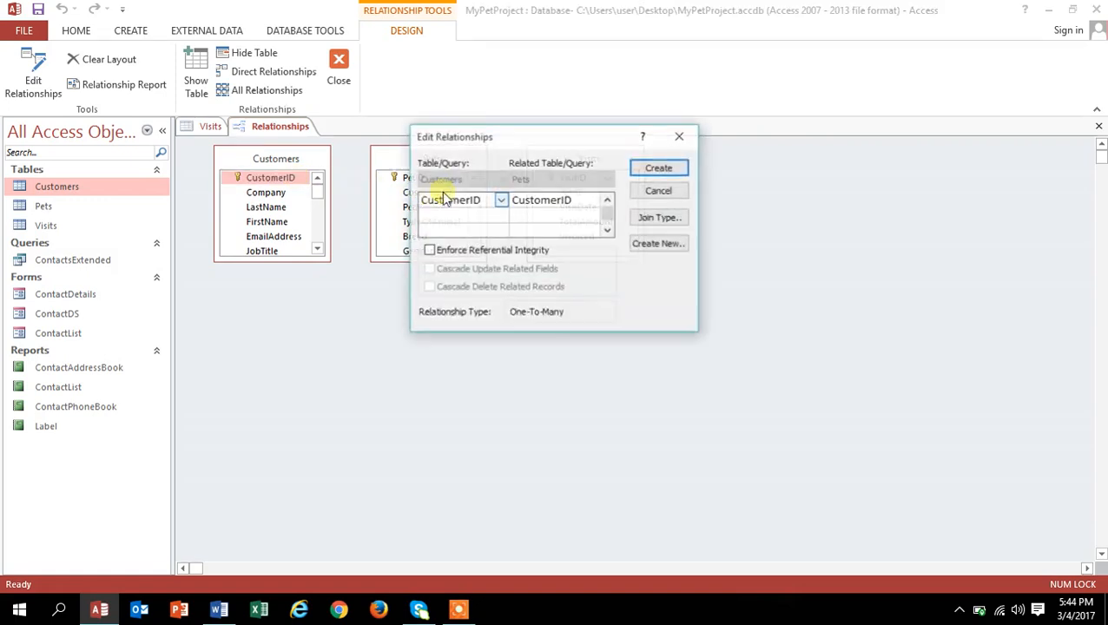
pyautogui.click(661, 169)
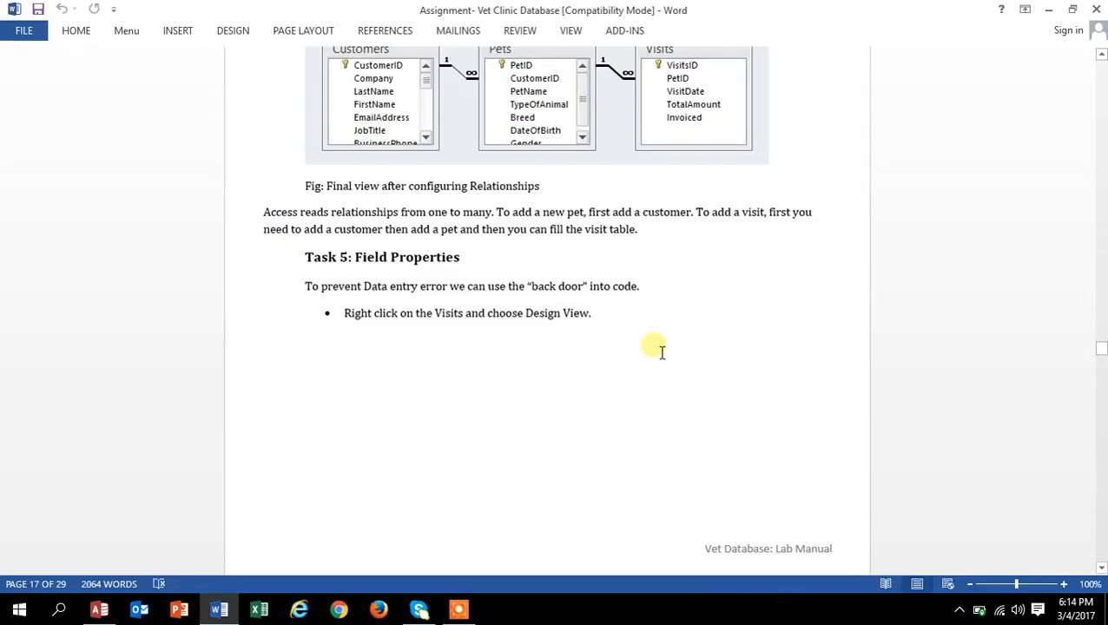
# - Read the manual's Task 5: Field Properties section and bring up the Visits table in Design View in Access
pyautogui.moveTo(311, 263); pyautogui.dragTo(469, 264)
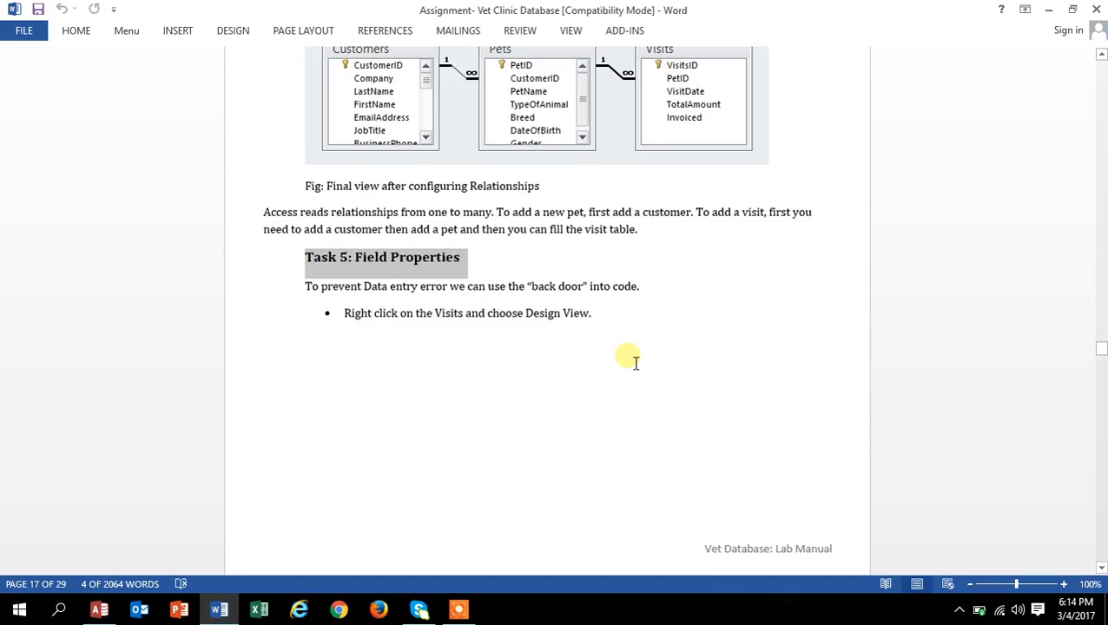
pyautogui.scroll(-5, 635, 362)
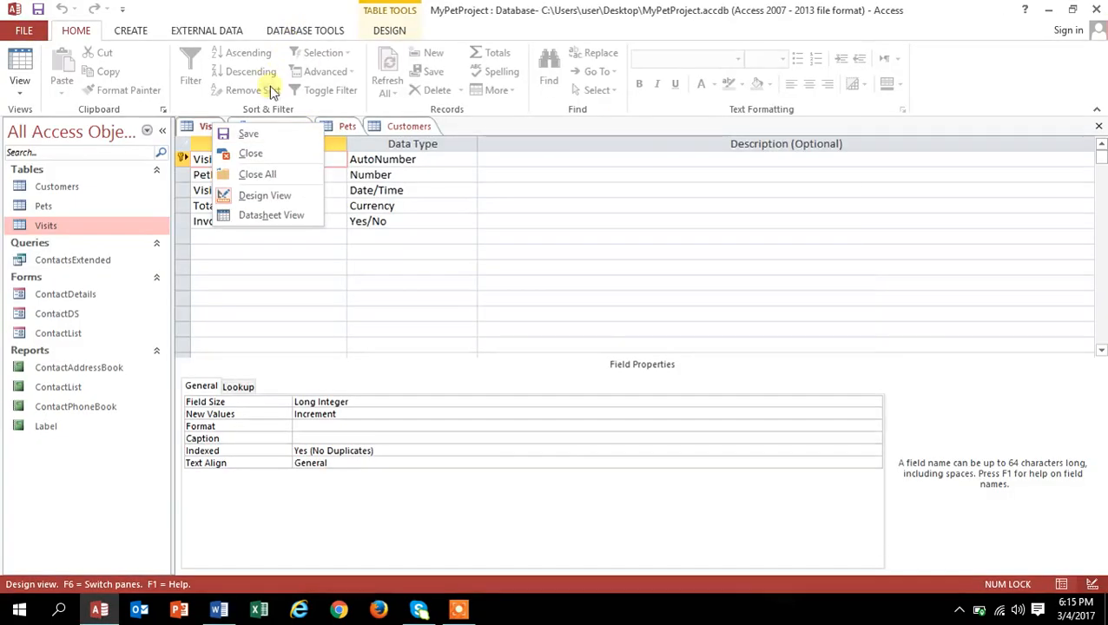
pyautogui.click(199, 139)
pyautogui.rightClick(198, 137)
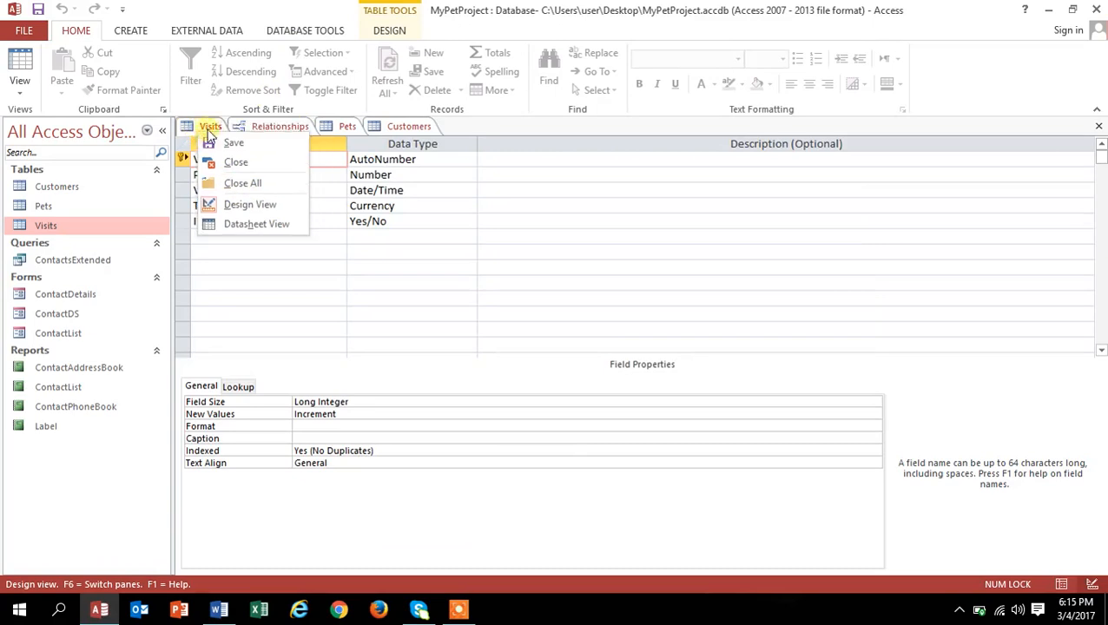
pyautogui.click(247, 203)
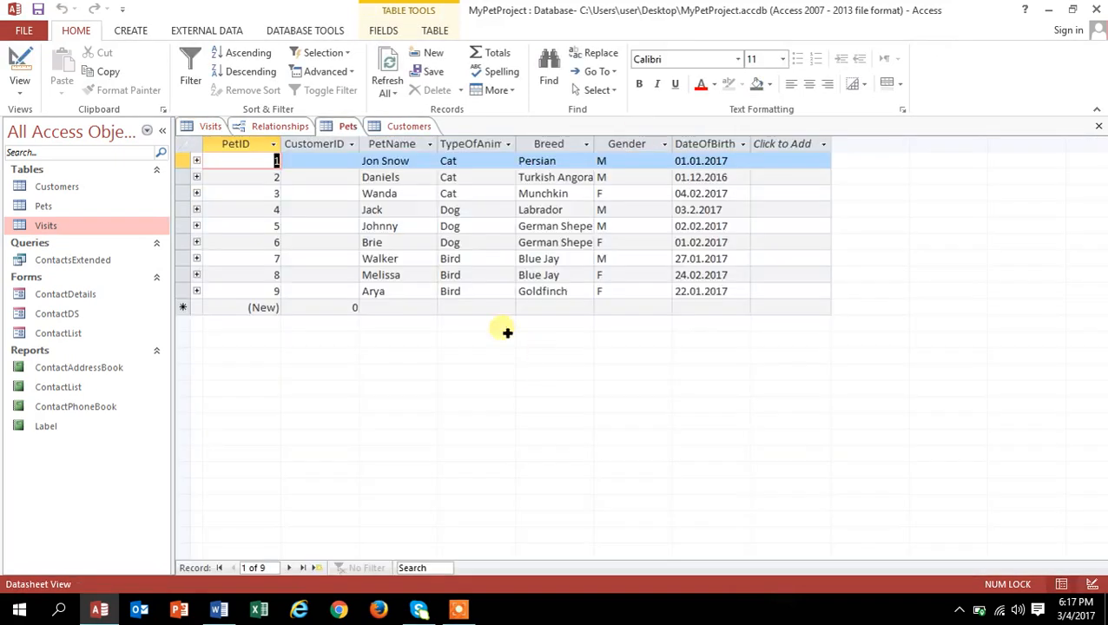
# - In the Pets table's Design View, make TypeOfAnimal a lookup field with a typed one-column list of Cat, Dog and Bird, three entries each
pyautogui.rightClick(345, 129)
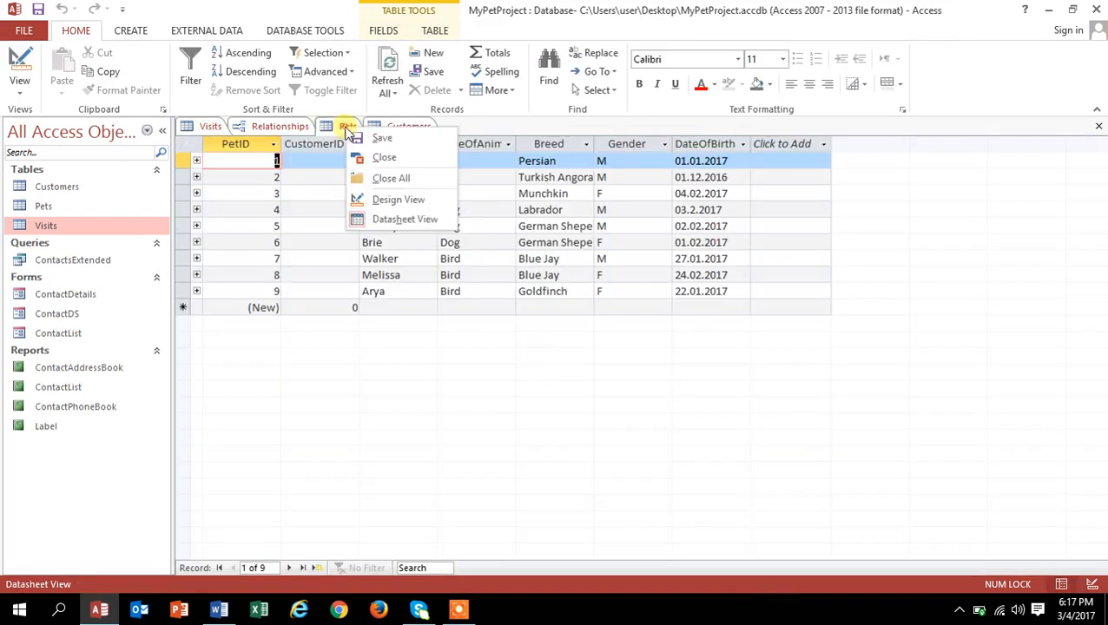
pyautogui.click(425, 201)
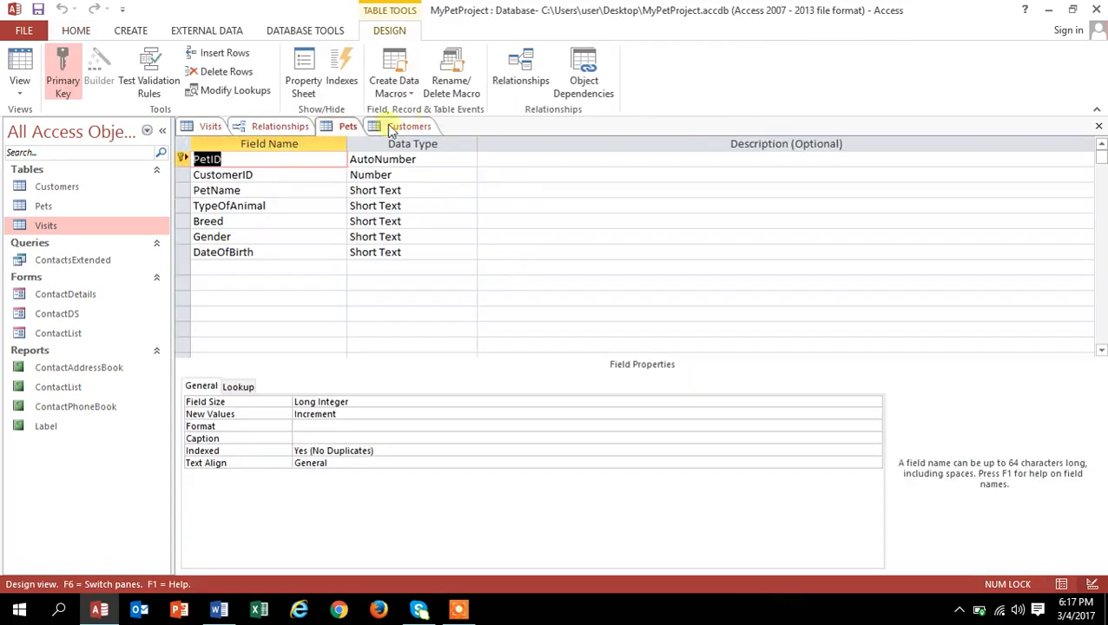
pyautogui.click(367, 207)
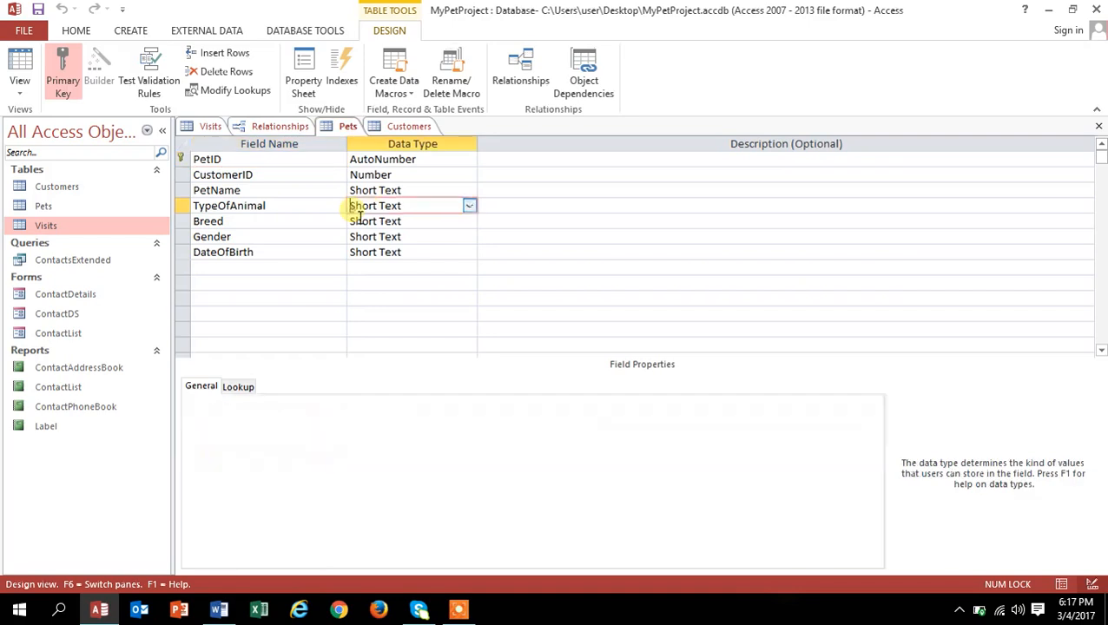
pyautogui.click(468, 206)
pyautogui.click(435, 389)
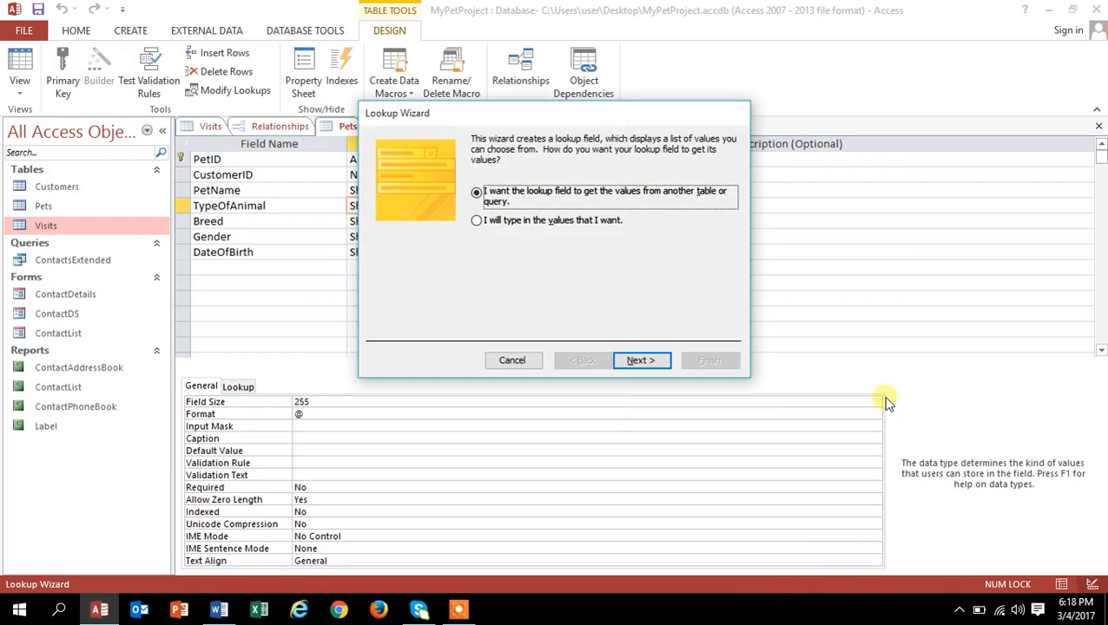
pyautogui.click(573, 221)
pyautogui.click(651, 361)
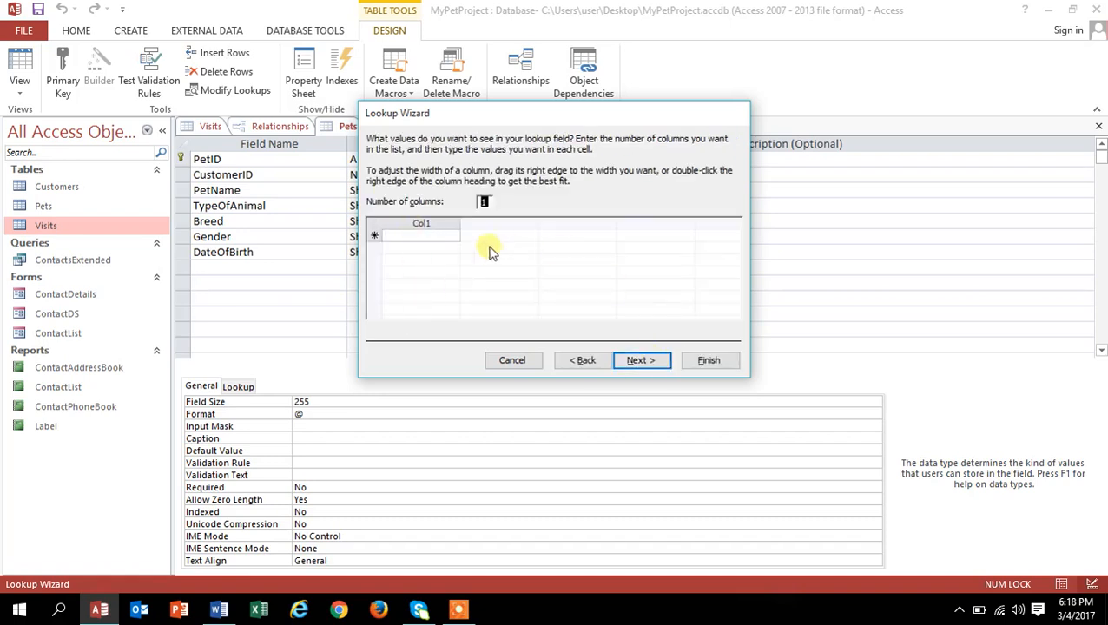
pyautogui.click(448, 250)
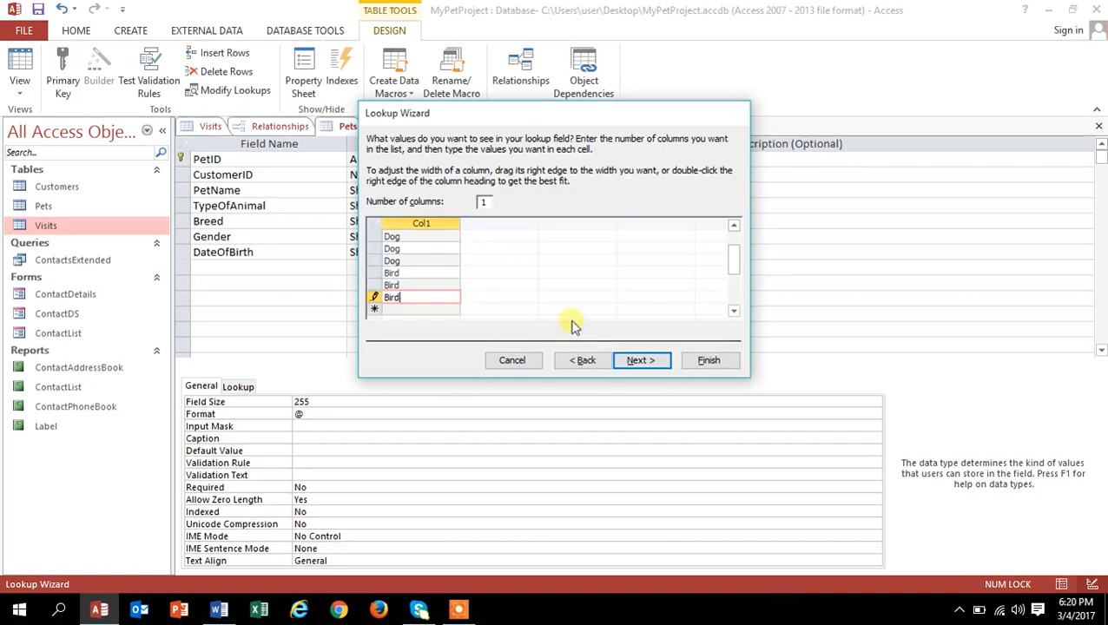
pyautogui.scroll(3, 434, 292)
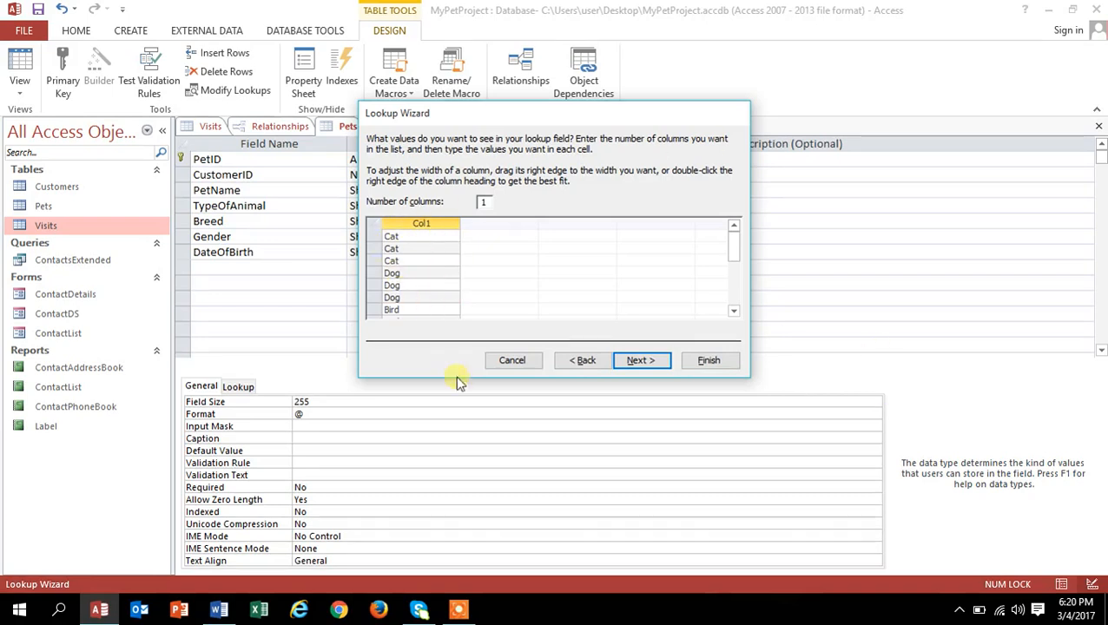
pyautogui.click(641, 359)
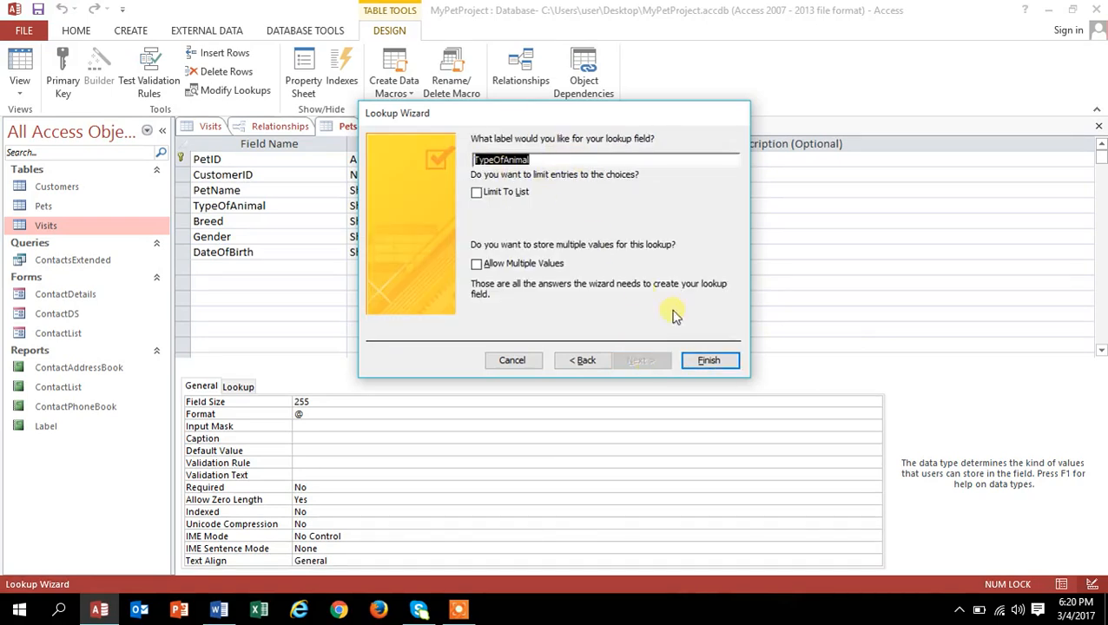
pyautogui.click(712, 366)
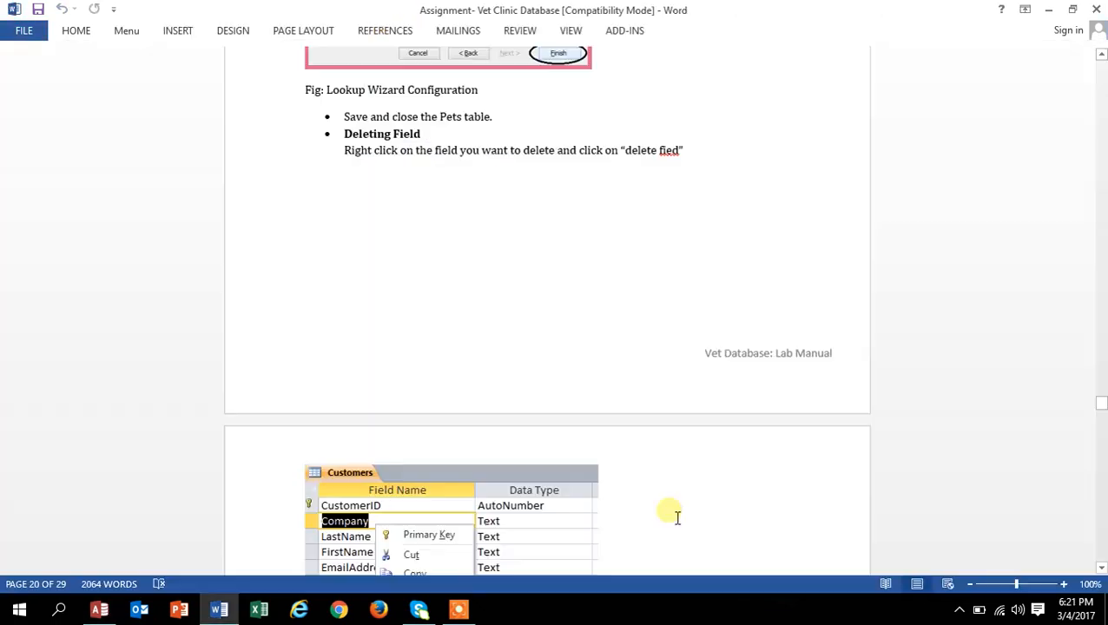
# - Read the manual's Deleting Field instructions and open the commands for a field in the Customers table's Design View in Access
pyautogui.moveTo(345, 132); pyautogui.dragTo(707, 169)
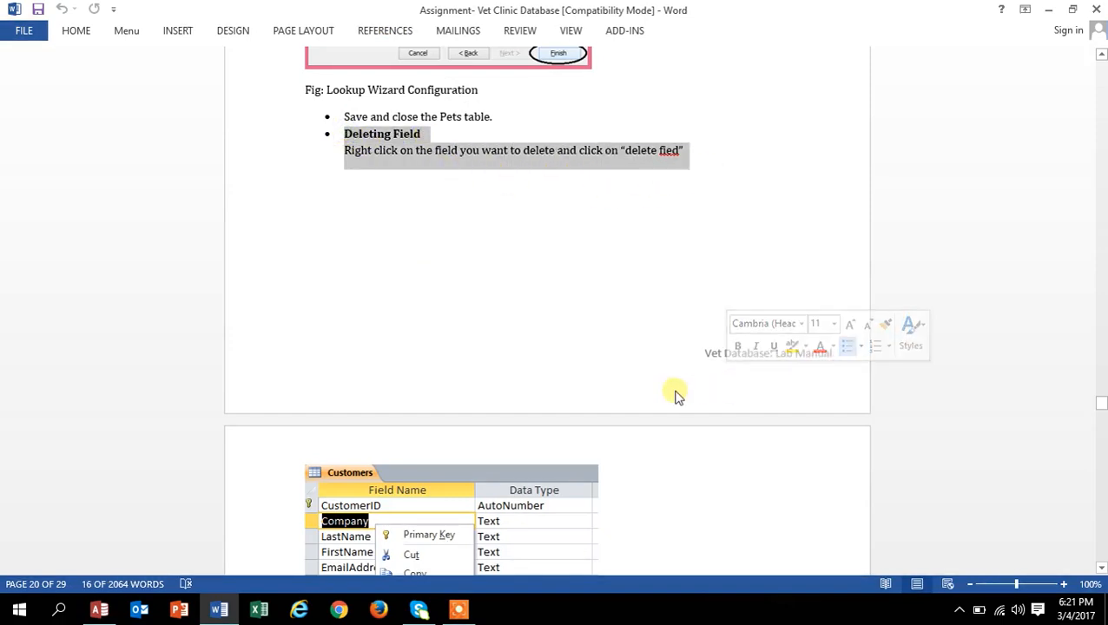
pyautogui.hotkey('alt', 'Tab')
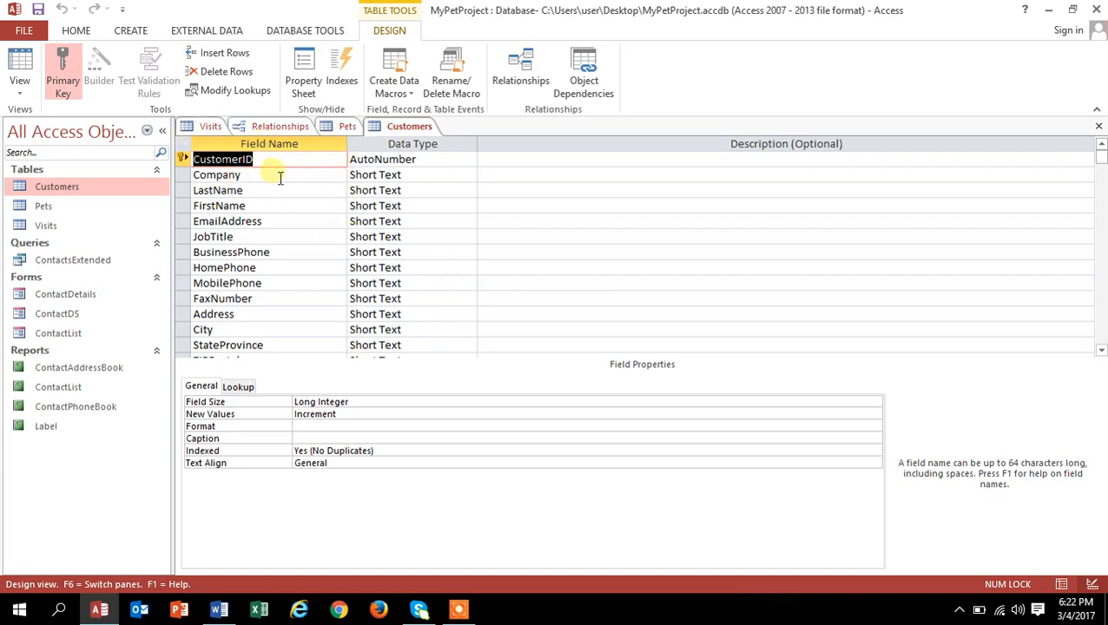
pyautogui.rightClick(280, 226)
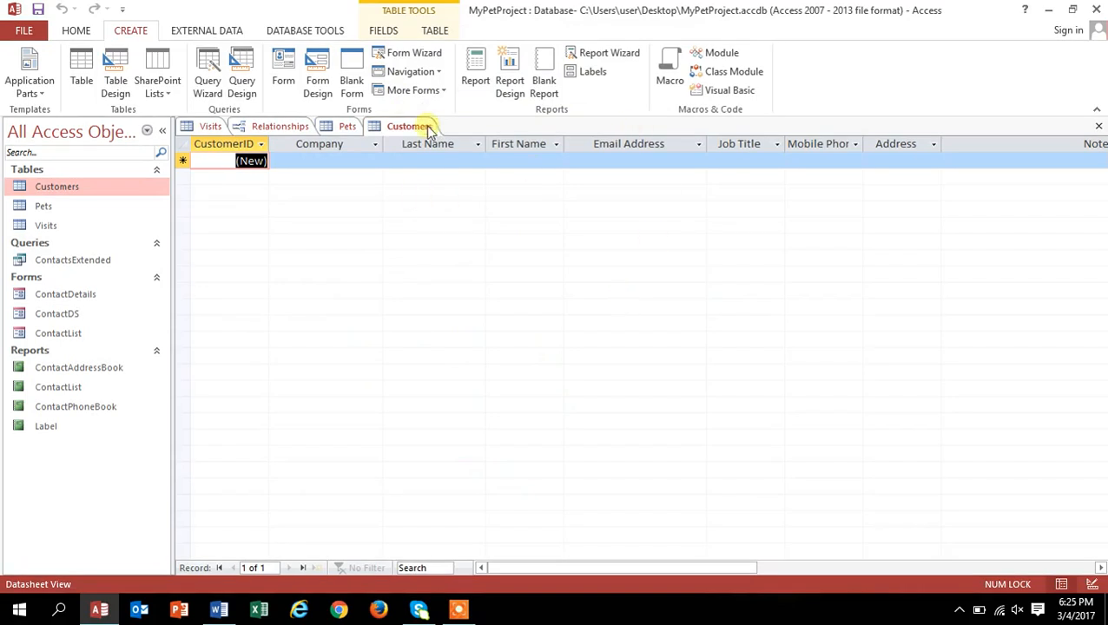
# - Try to create a form based on the Customers table
pyautogui.click(428, 128)
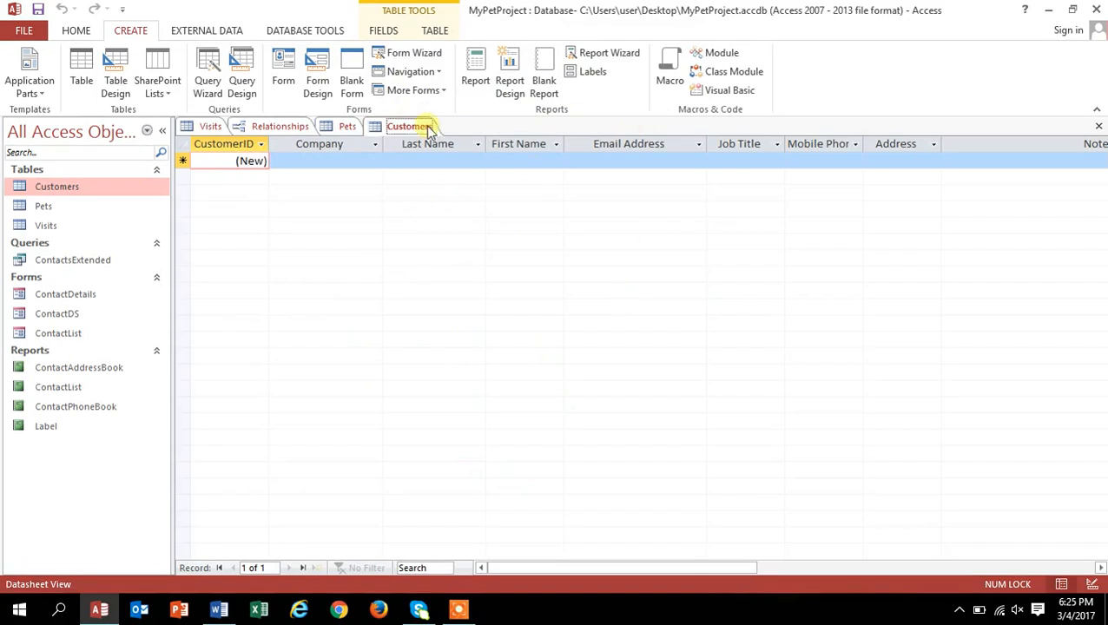
pyautogui.click(80, 31)
pyautogui.click(138, 32)
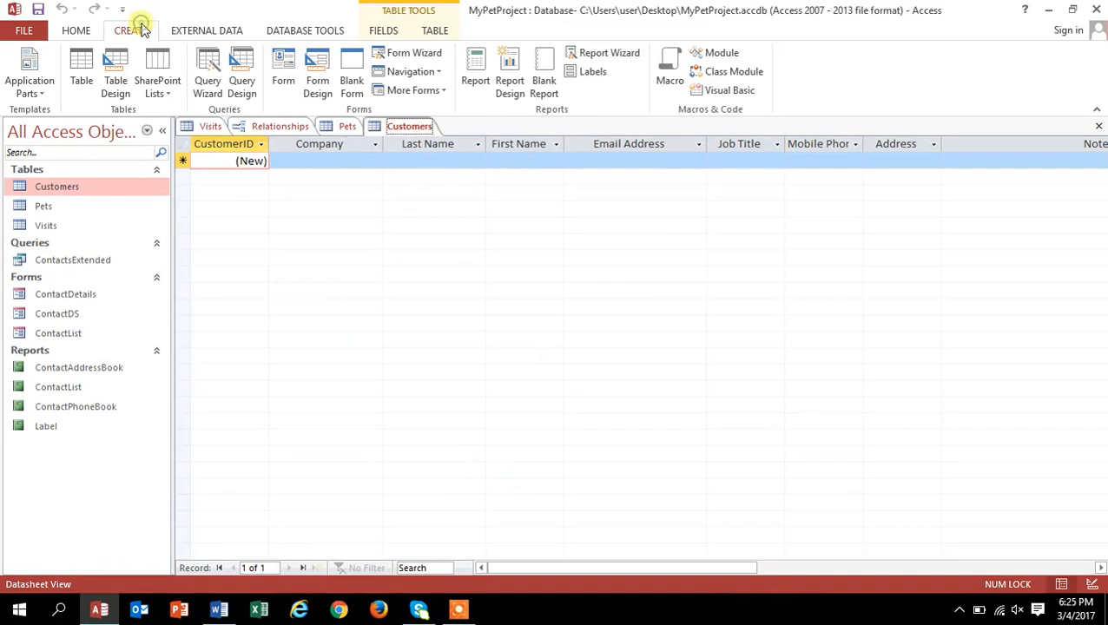
pyautogui.click(280, 69)
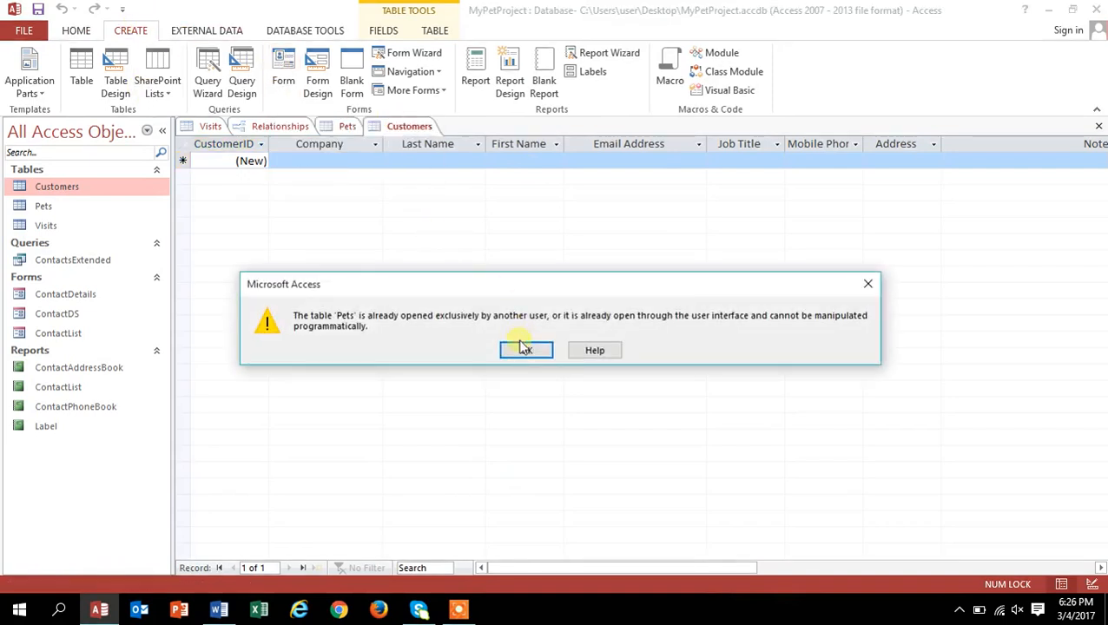
pyautogui.click(525, 350)
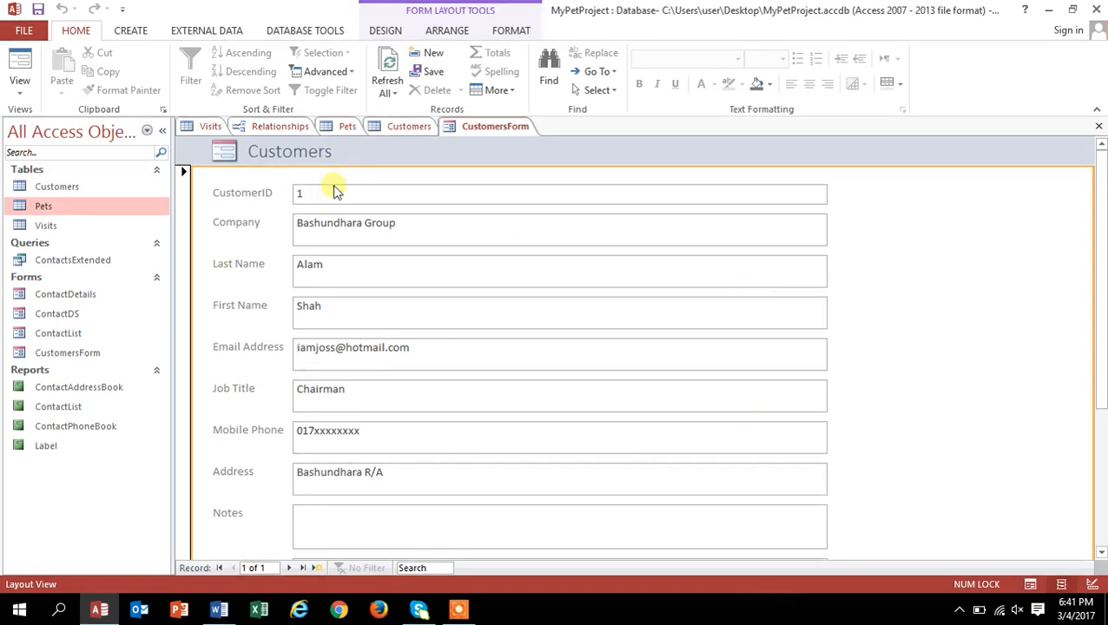
# - In the Pets table, expand the visit records of pet 7 and mark further pets' visits as invoiced
pyautogui.scroll(-3, 396, 426)
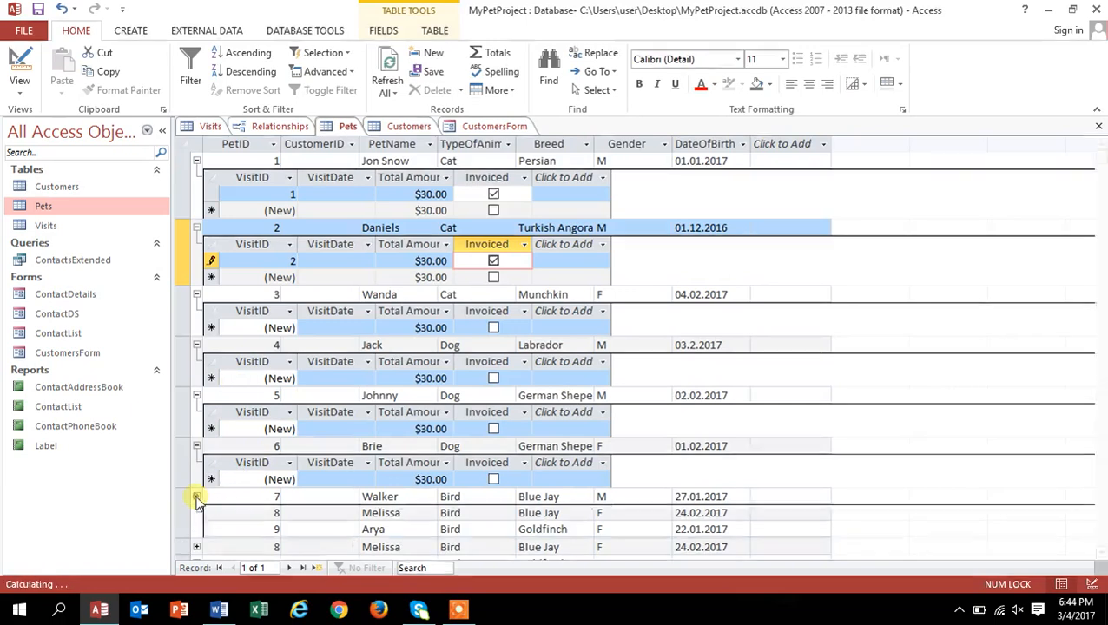
pyautogui.click(197, 498)
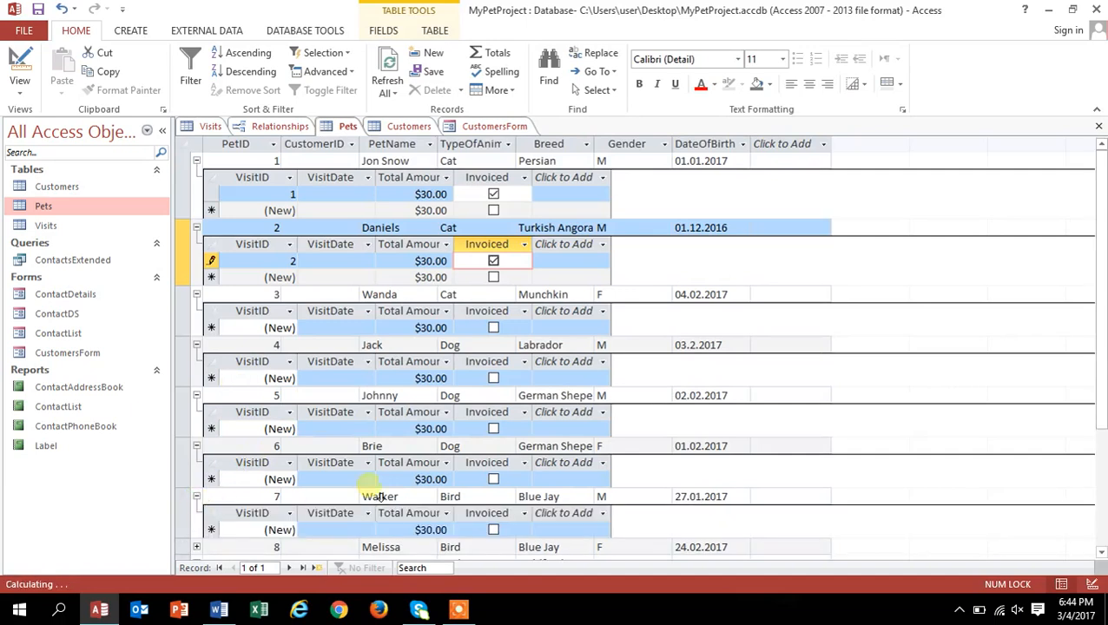
pyautogui.click(493, 328)
pyautogui.click(493, 278)
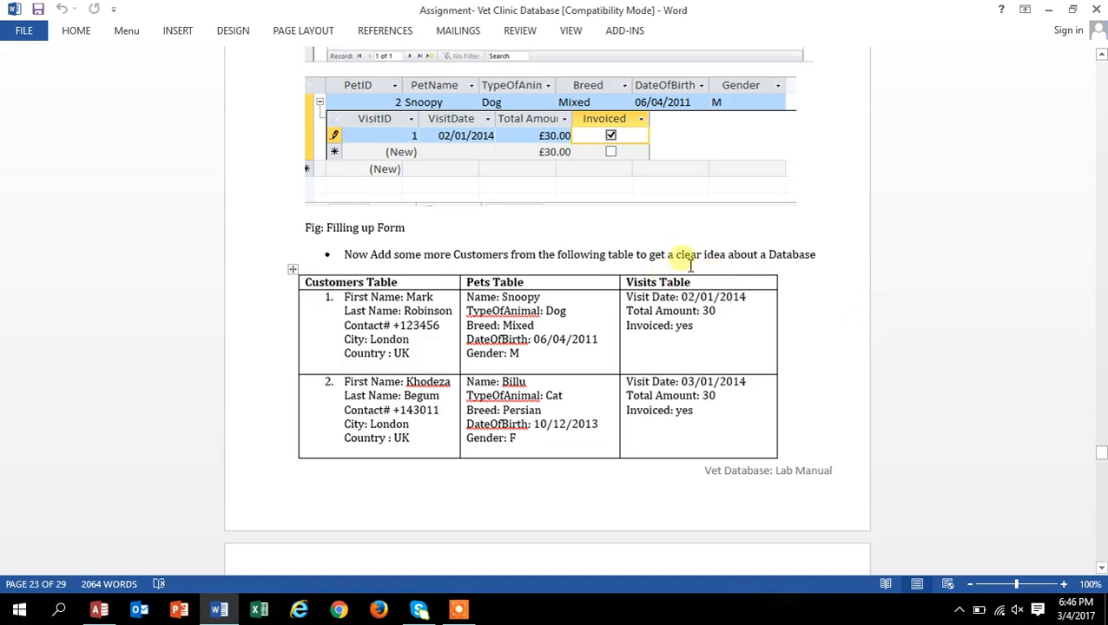
# - Switch to Word and read the manual's sample customer, pet and visit data and its Task 7: Query Design section
pyautogui.scroll(-3, 369, 274)
pyautogui.scroll(-20, 373, 286)
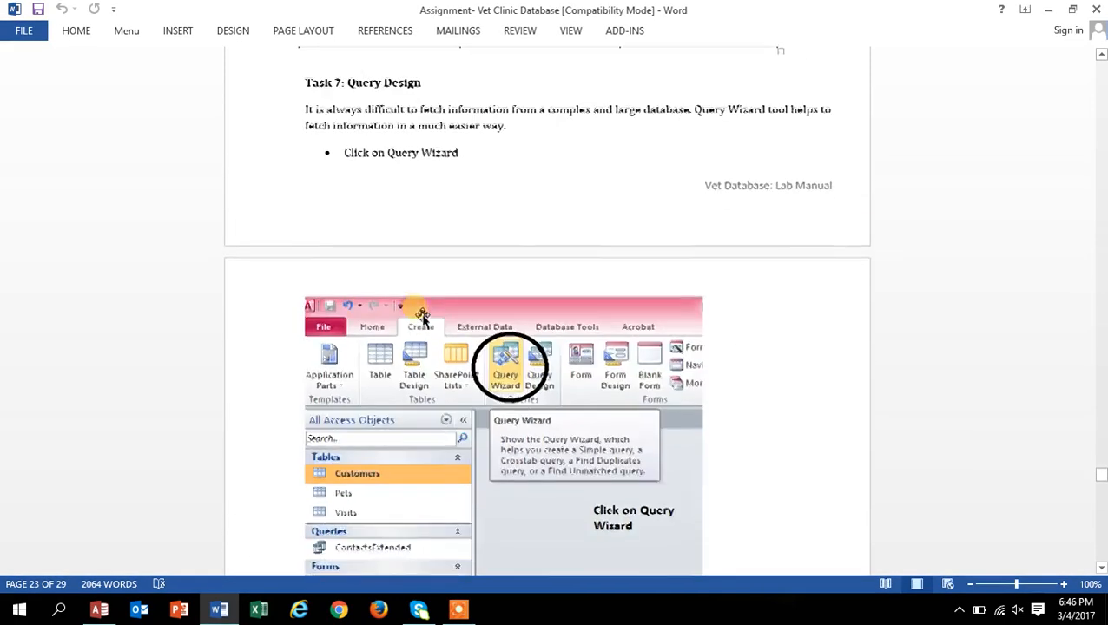
pyautogui.scroll(4, 487, 304)
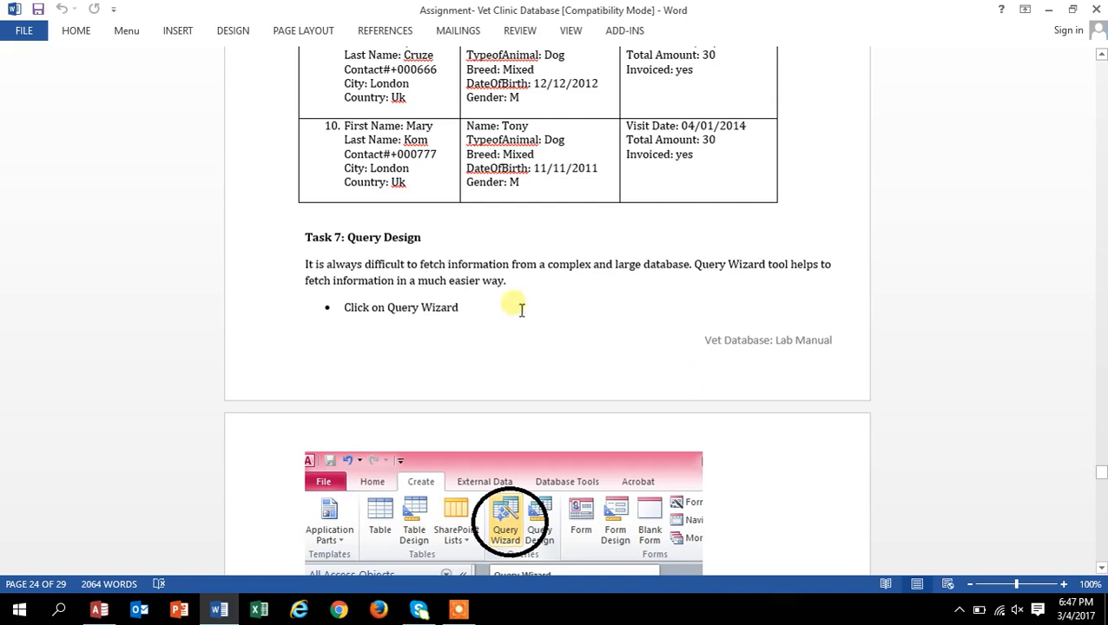
pyautogui.moveTo(298, 235); pyautogui.dragTo(421, 239)
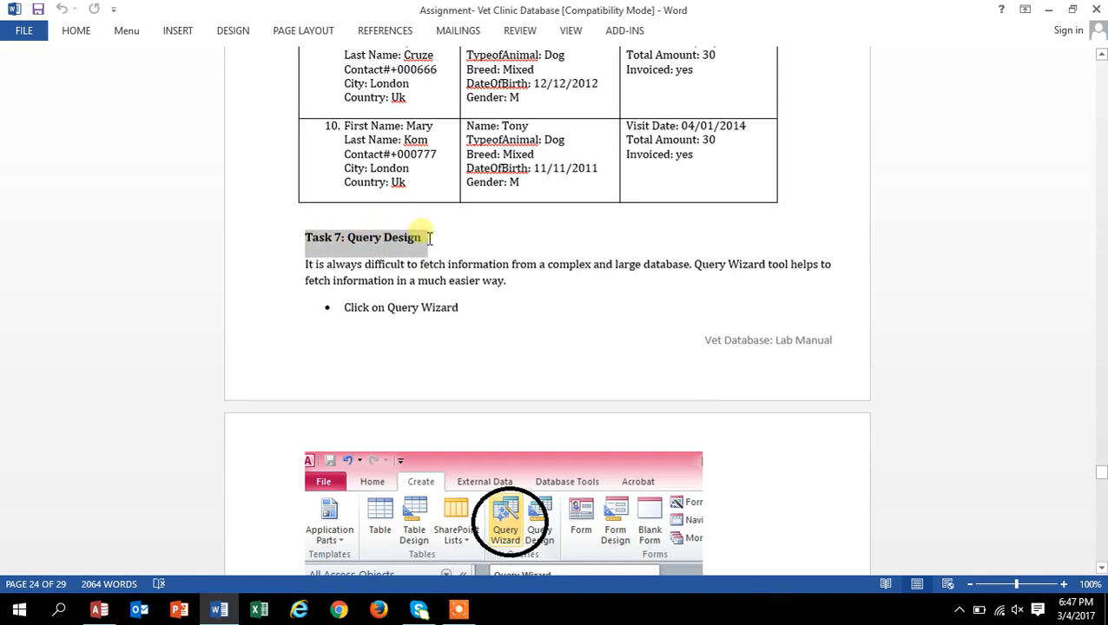
pyautogui.scroll(-2, 566, 373)
pyautogui.scroll(-2, 777, 375)
pyautogui.click(784, 400)
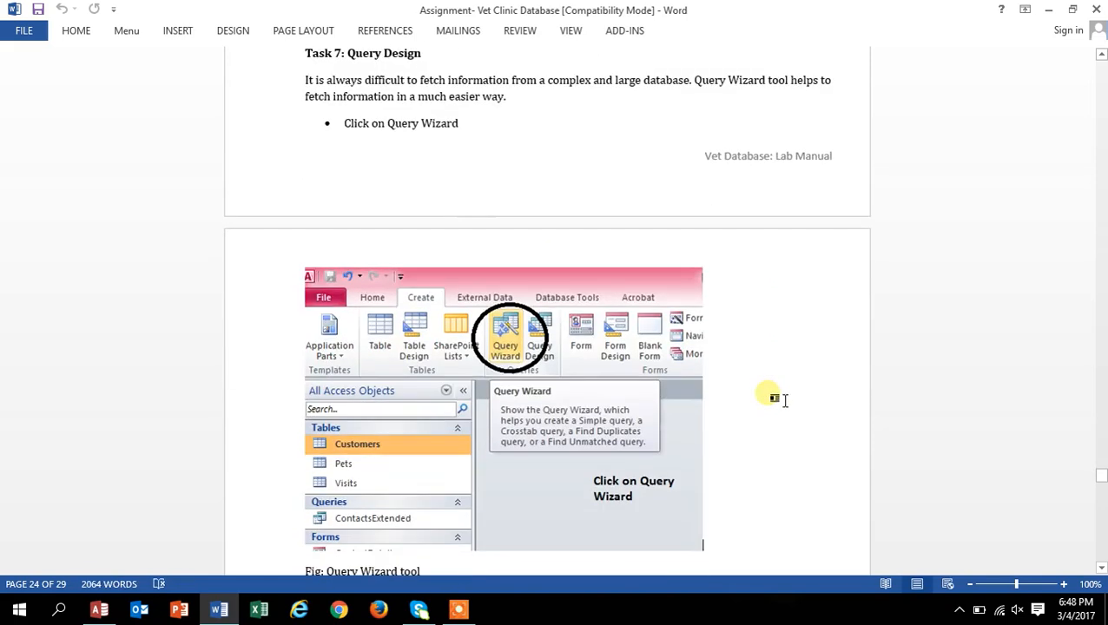
# - Switch to Access and start a simple query with the Query Wizard, including every field of the Pets table
pyautogui.hotkey('alt', 'Tab')
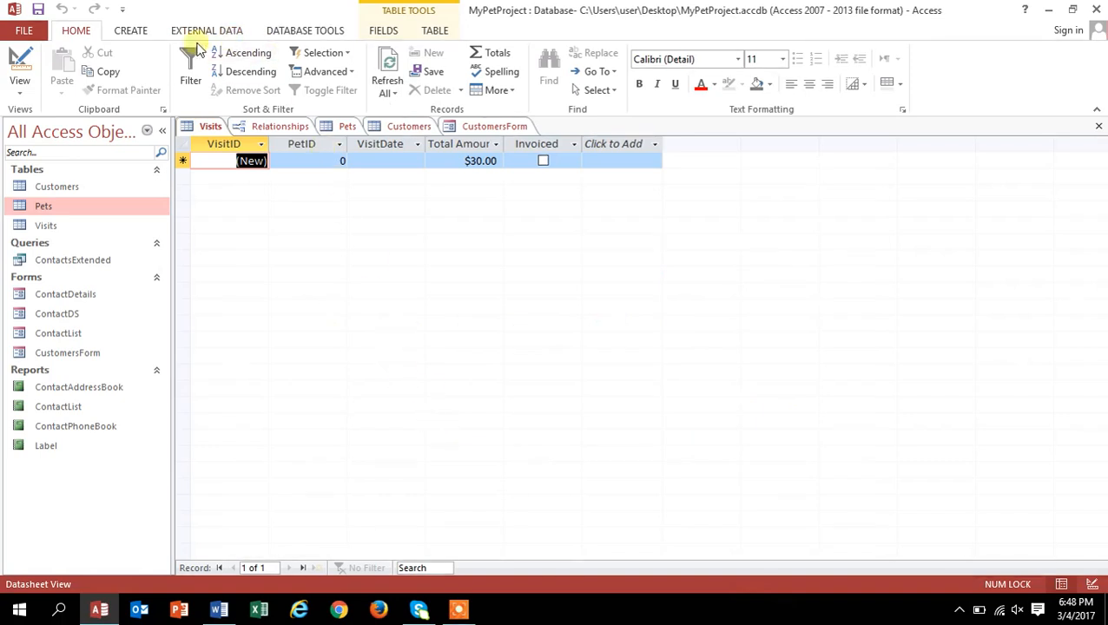
pyautogui.click(131, 30)
pyautogui.click(208, 76)
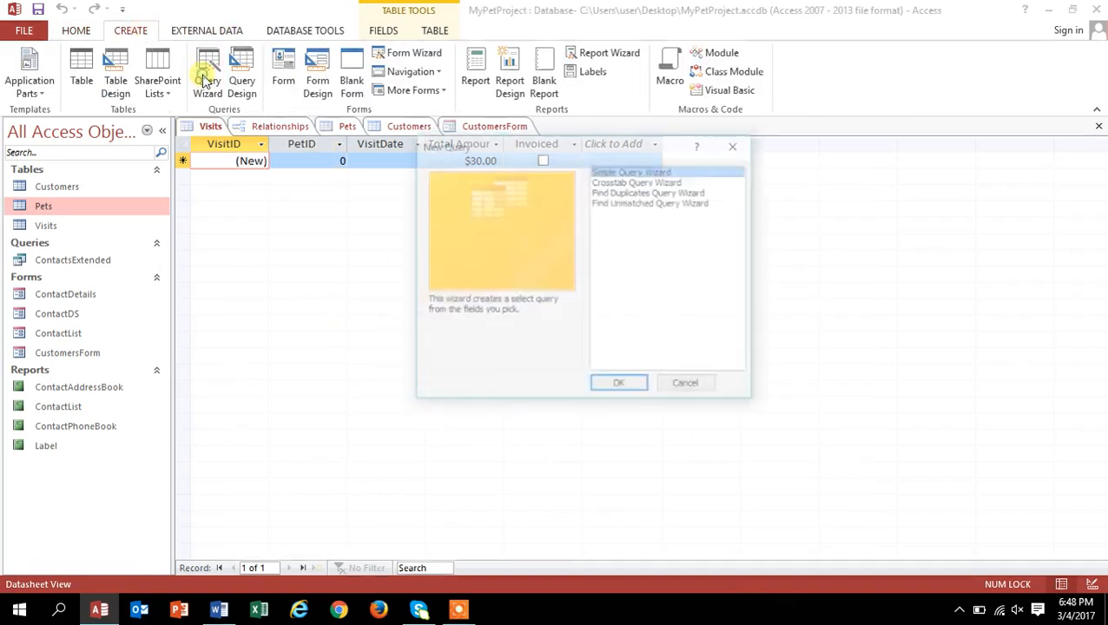
pyautogui.click(640, 385)
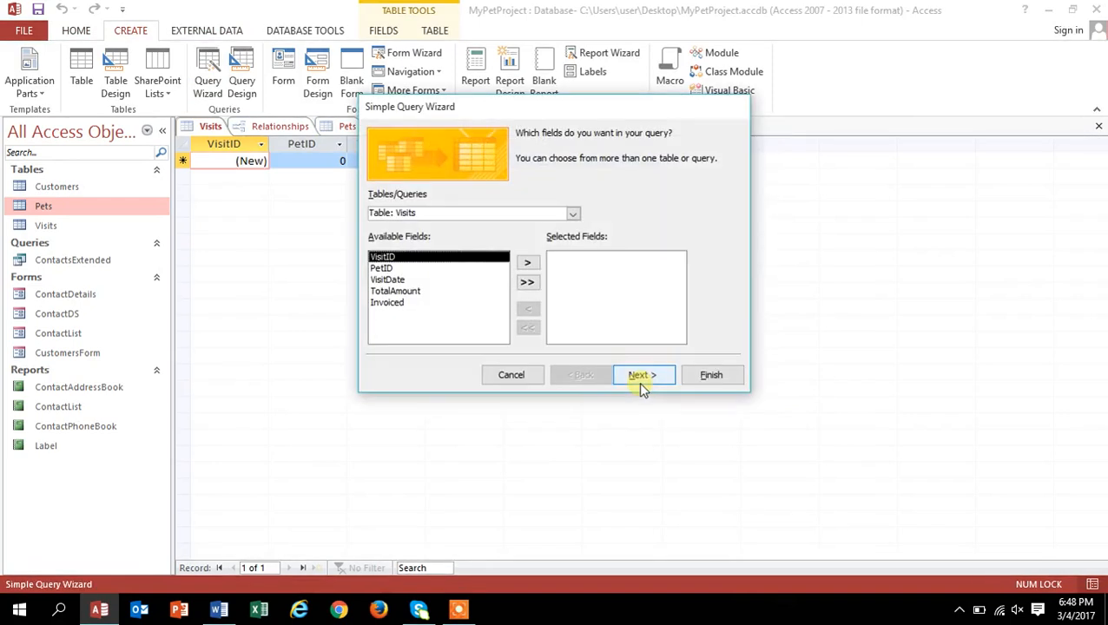
pyautogui.click(572, 214)
pyautogui.click(489, 239)
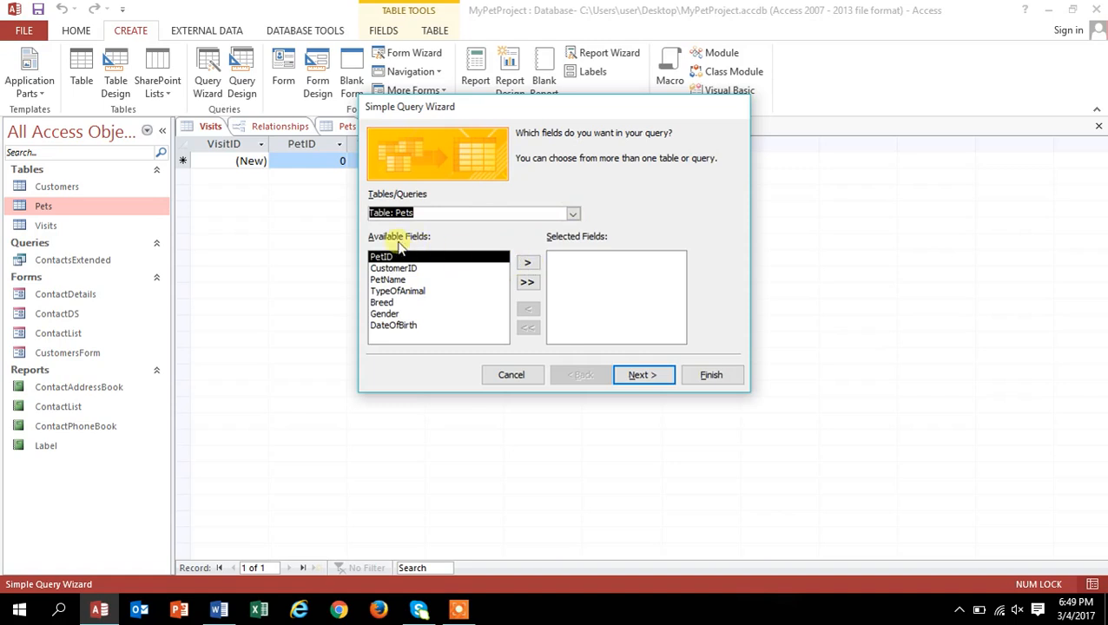
pyautogui.click(527, 261)
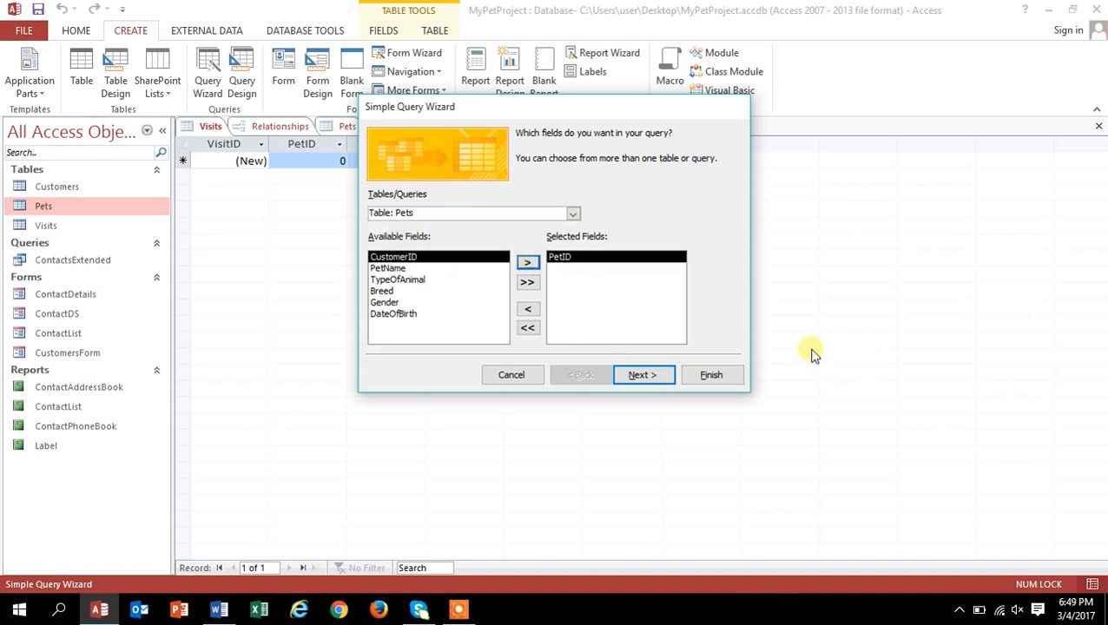
pyautogui.click(527, 261)
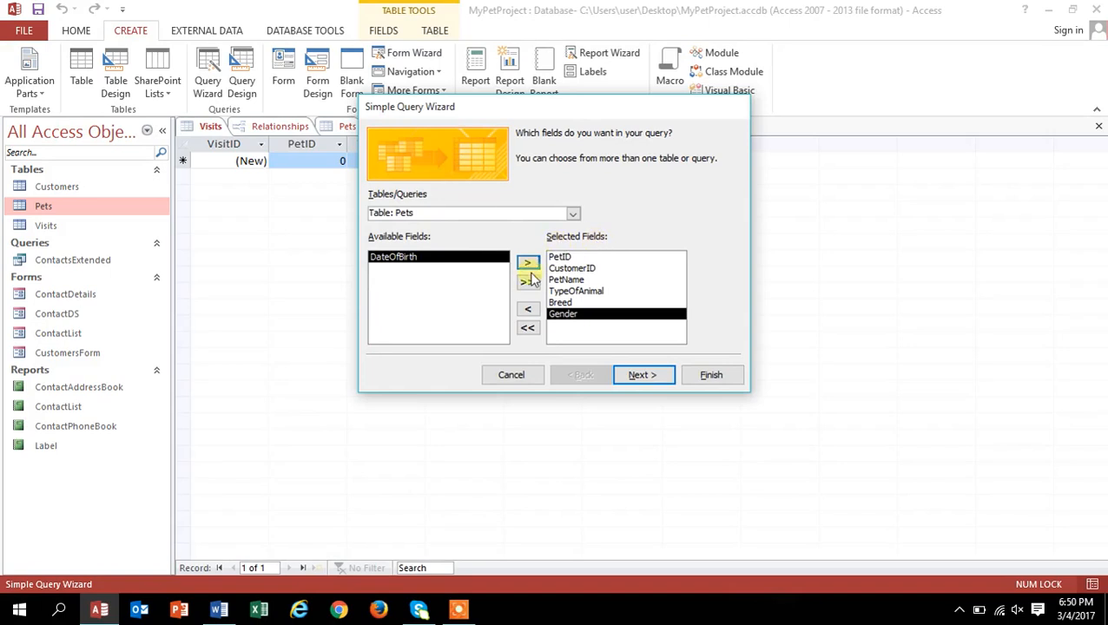
pyautogui.click(527, 262)
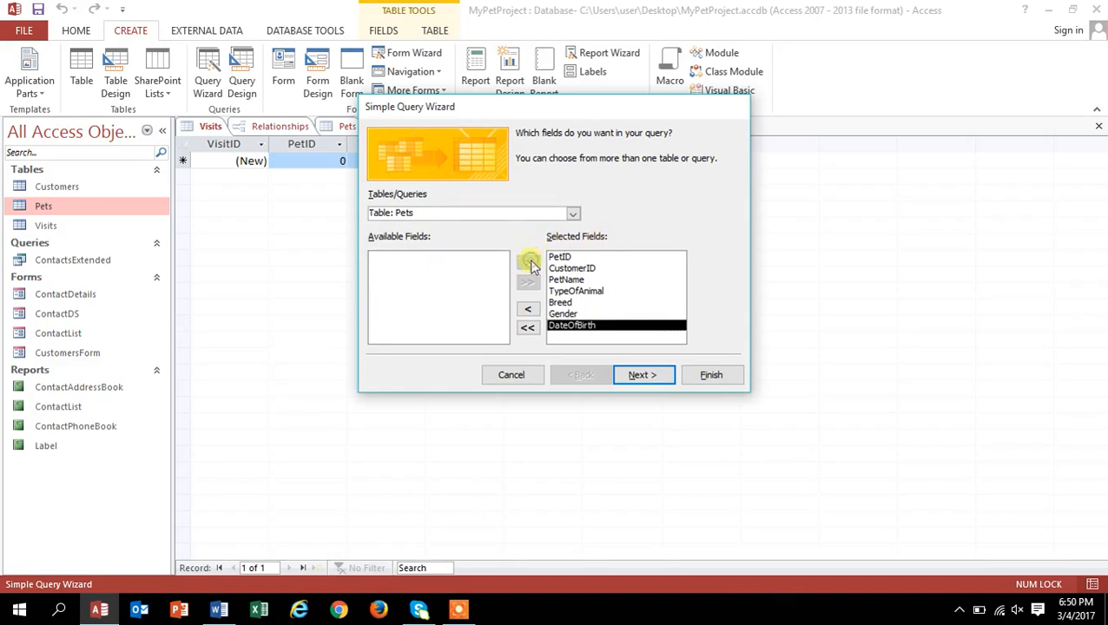
# - Keep the query as a detail query titled Pets Query and finish the wizard with the option to modify the query design
pyautogui.click(653, 379)
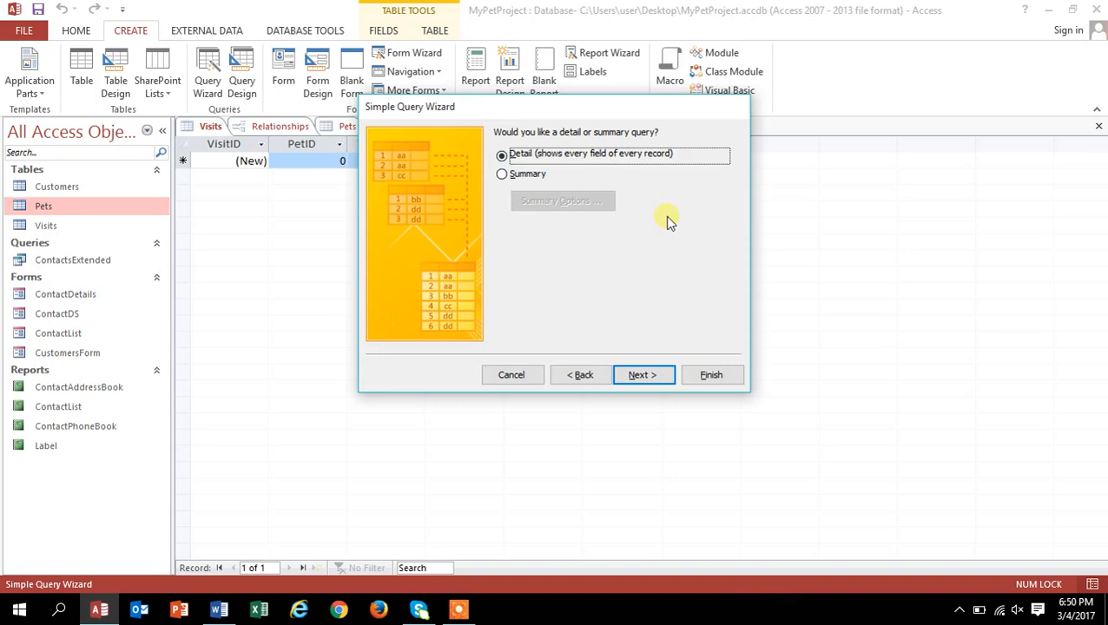
pyautogui.press('Return')
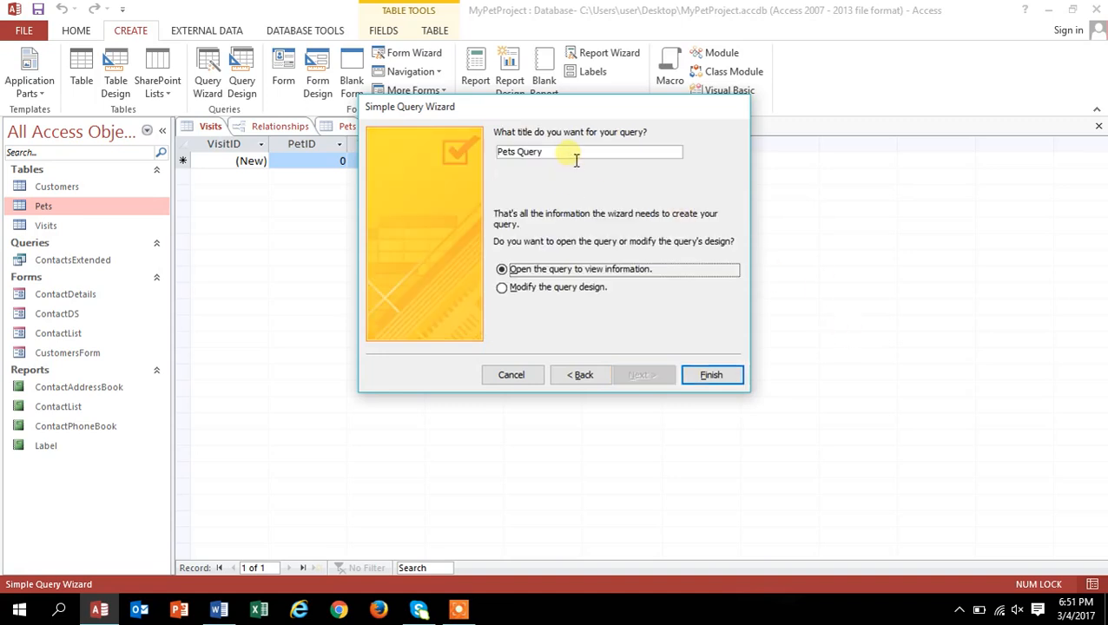
pyautogui.click(581, 290)
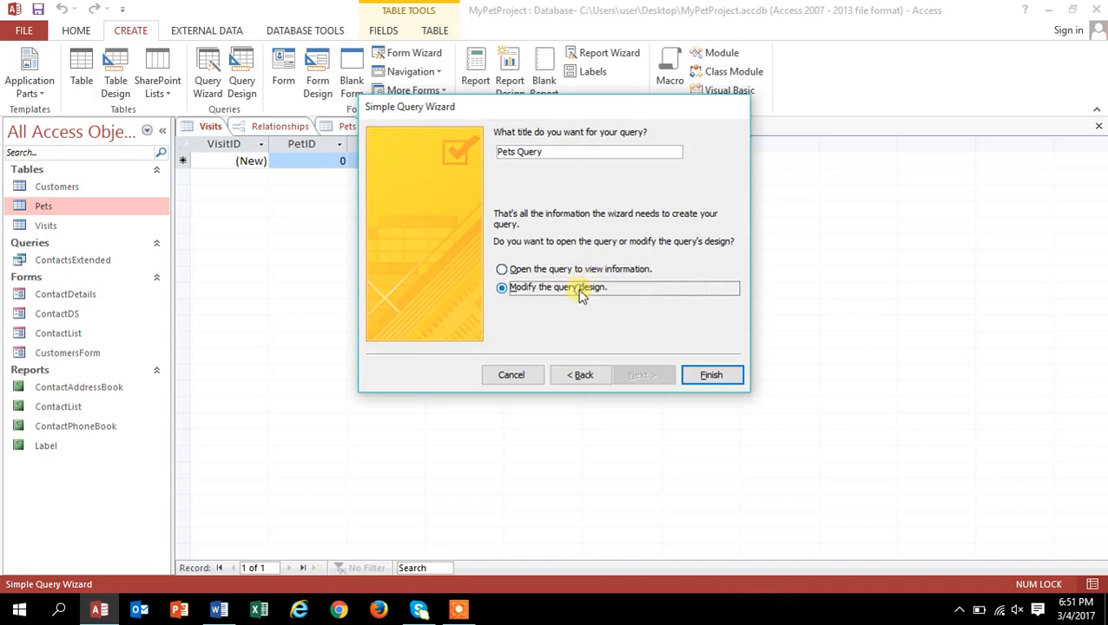
pyautogui.click(721, 379)
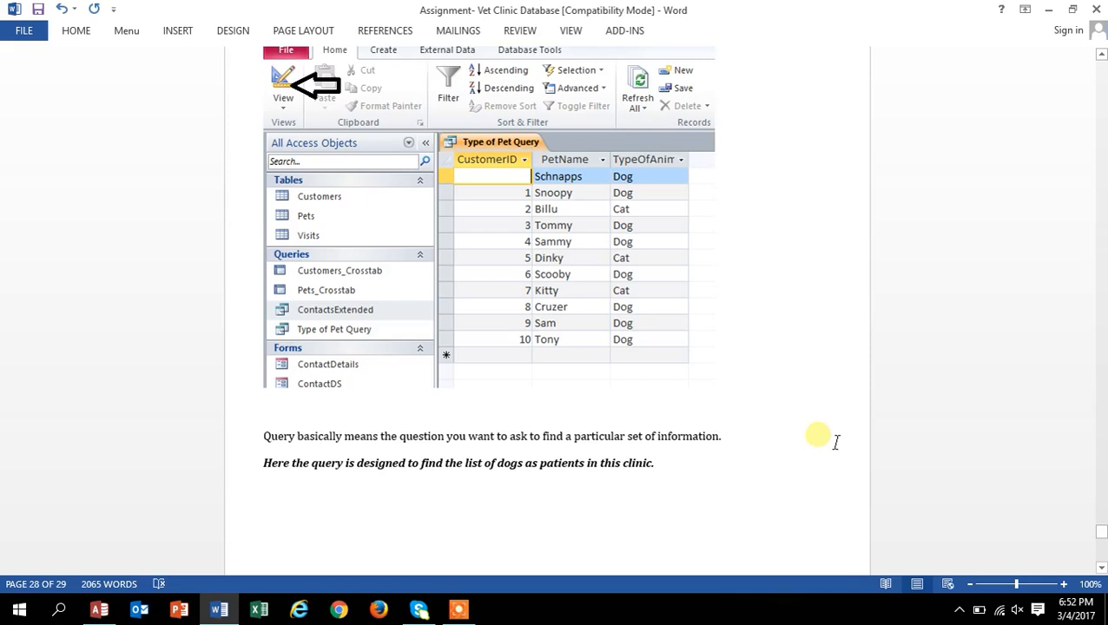
pyautogui.click(463, 612)
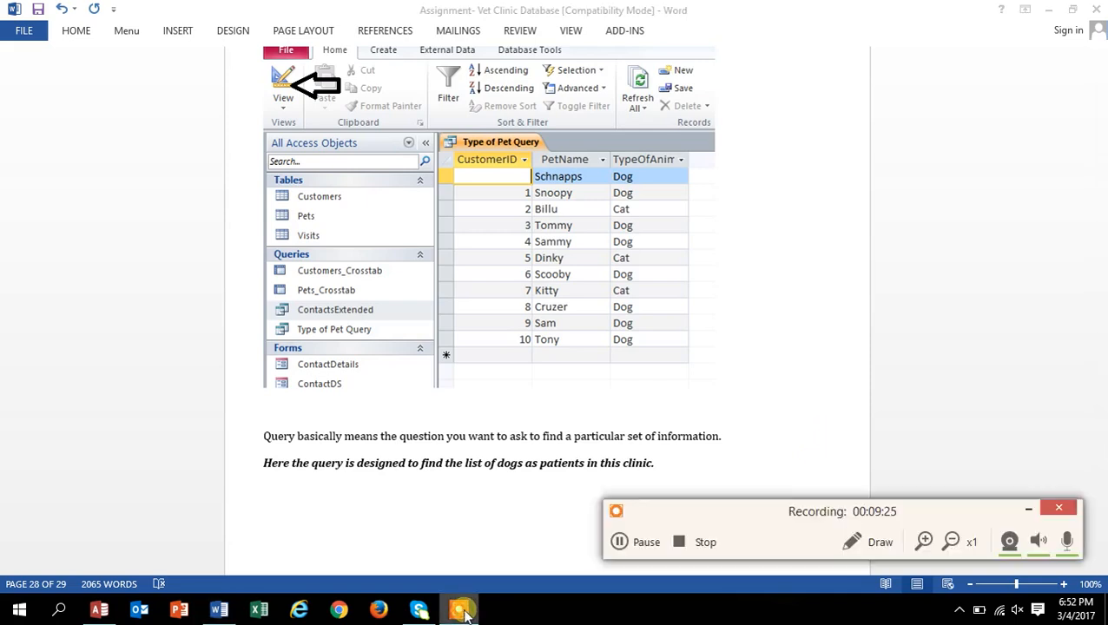